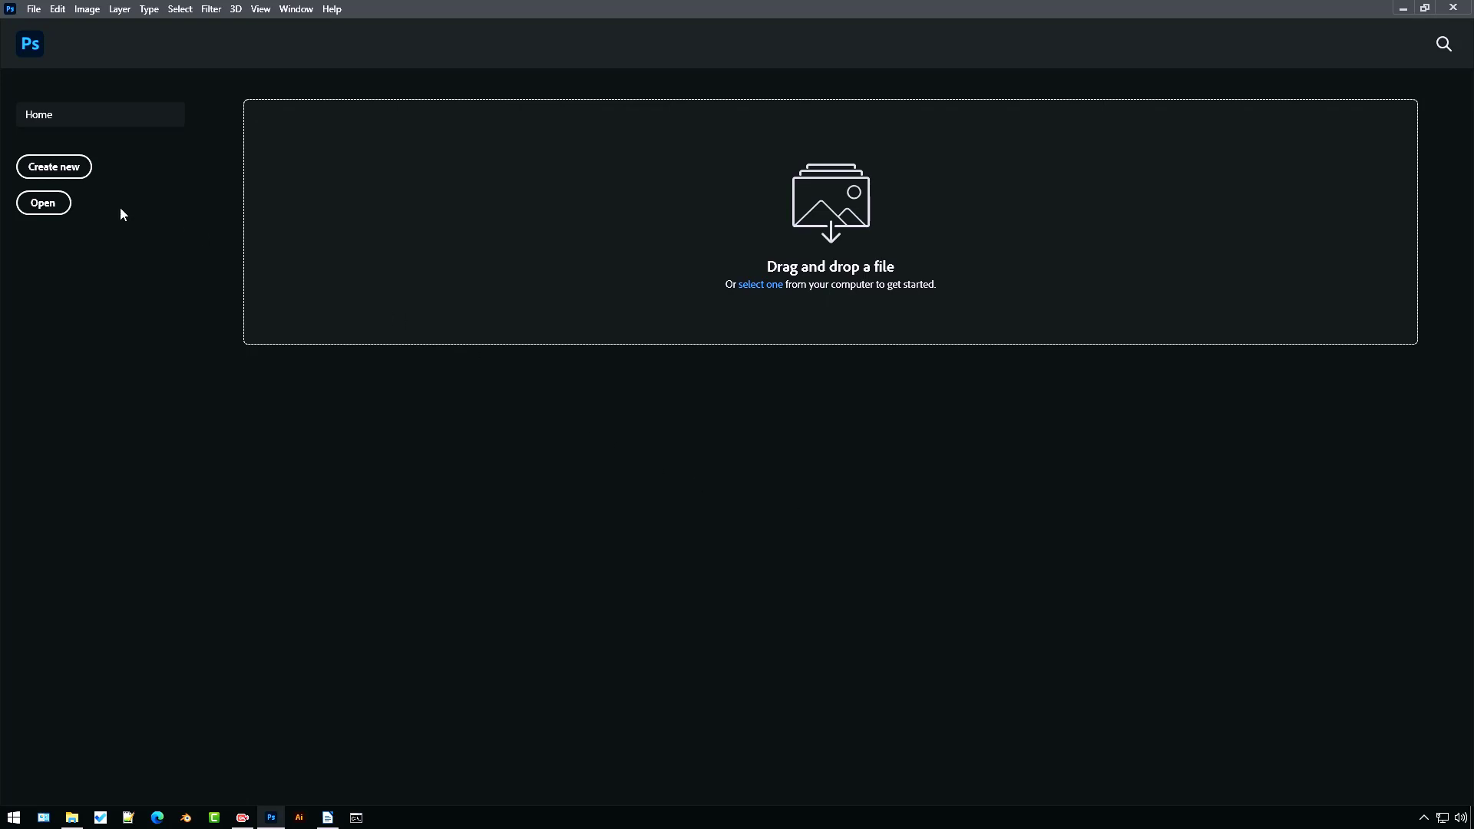
# Create a new 1080 × 1080 px Instagram Post document with artboards enabled
pyautogui.click(78, 172)
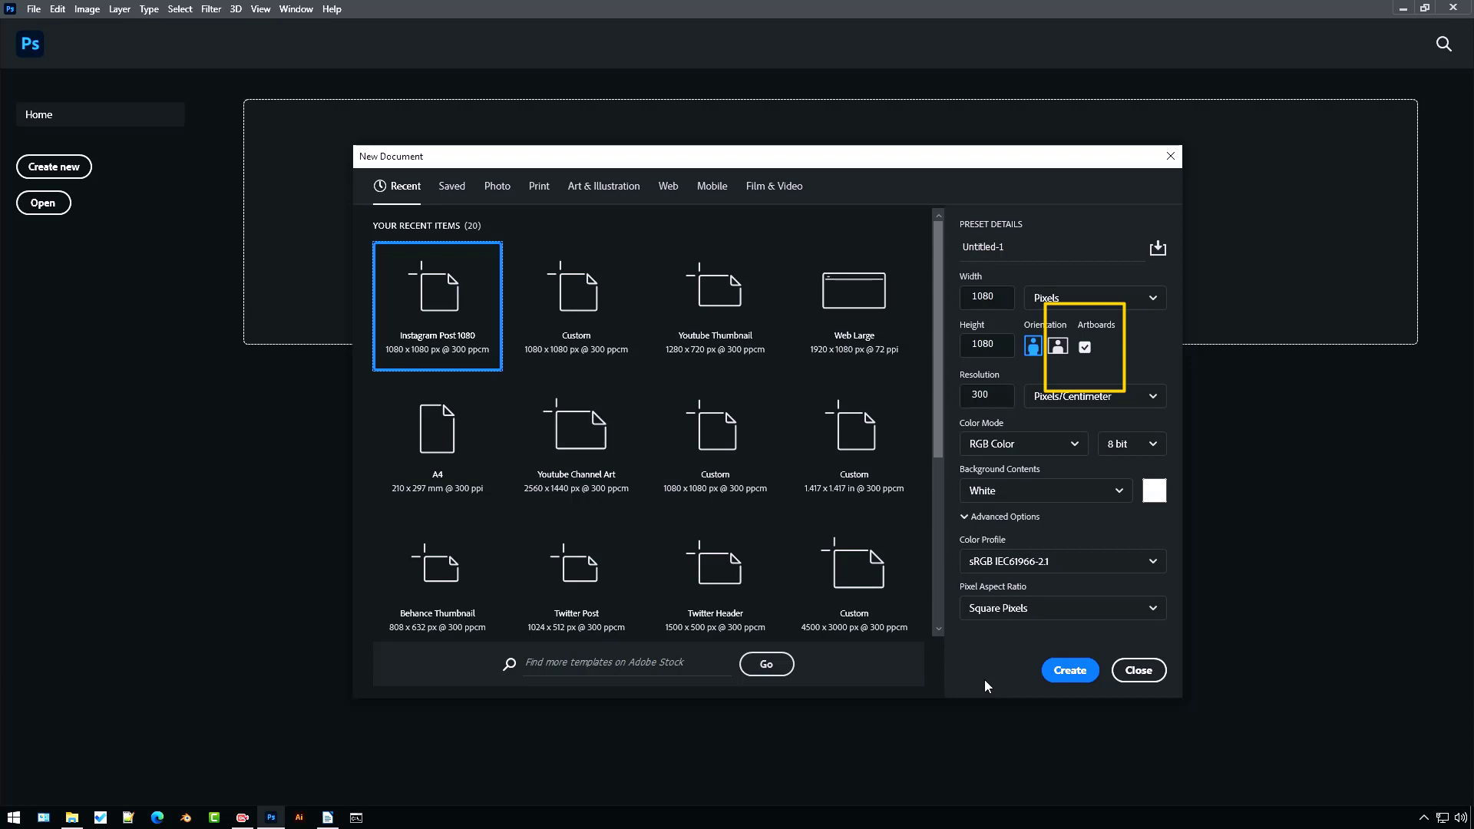
pyautogui.click(1064, 676)
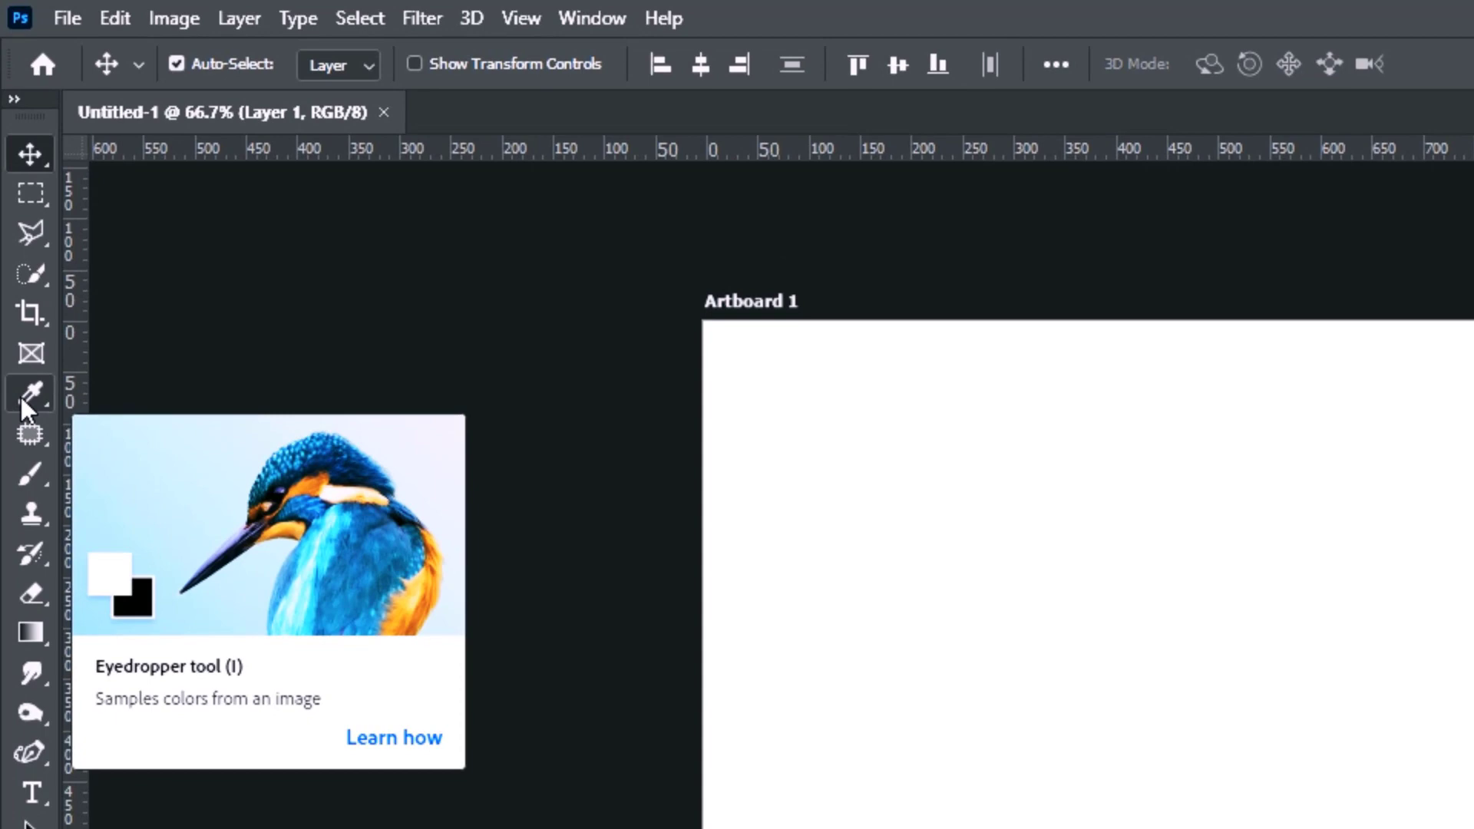
# Select the Ruler tool and open the Info panel
pyautogui.click(21, 398)
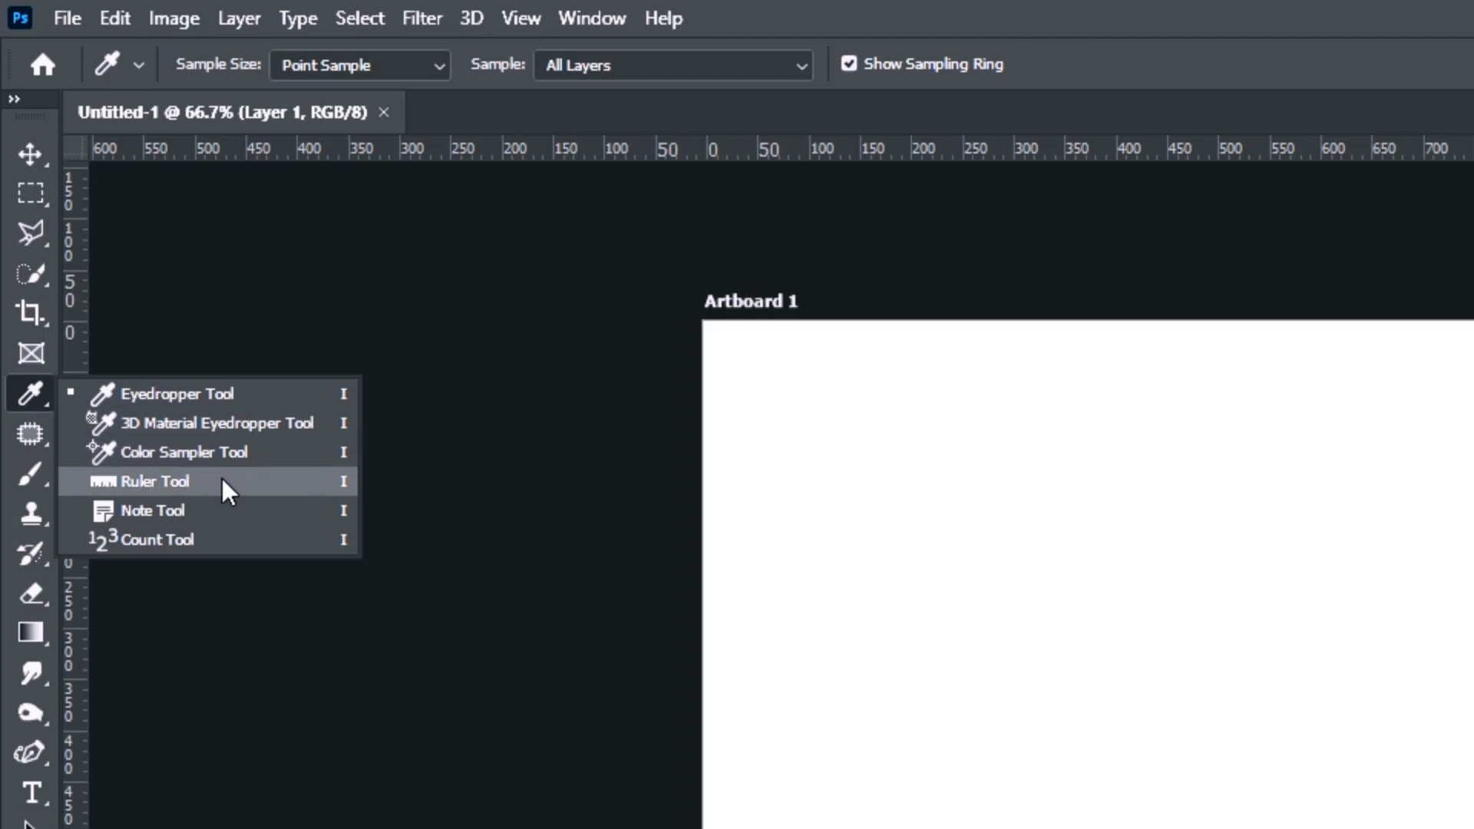
pyautogui.click(154, 482)
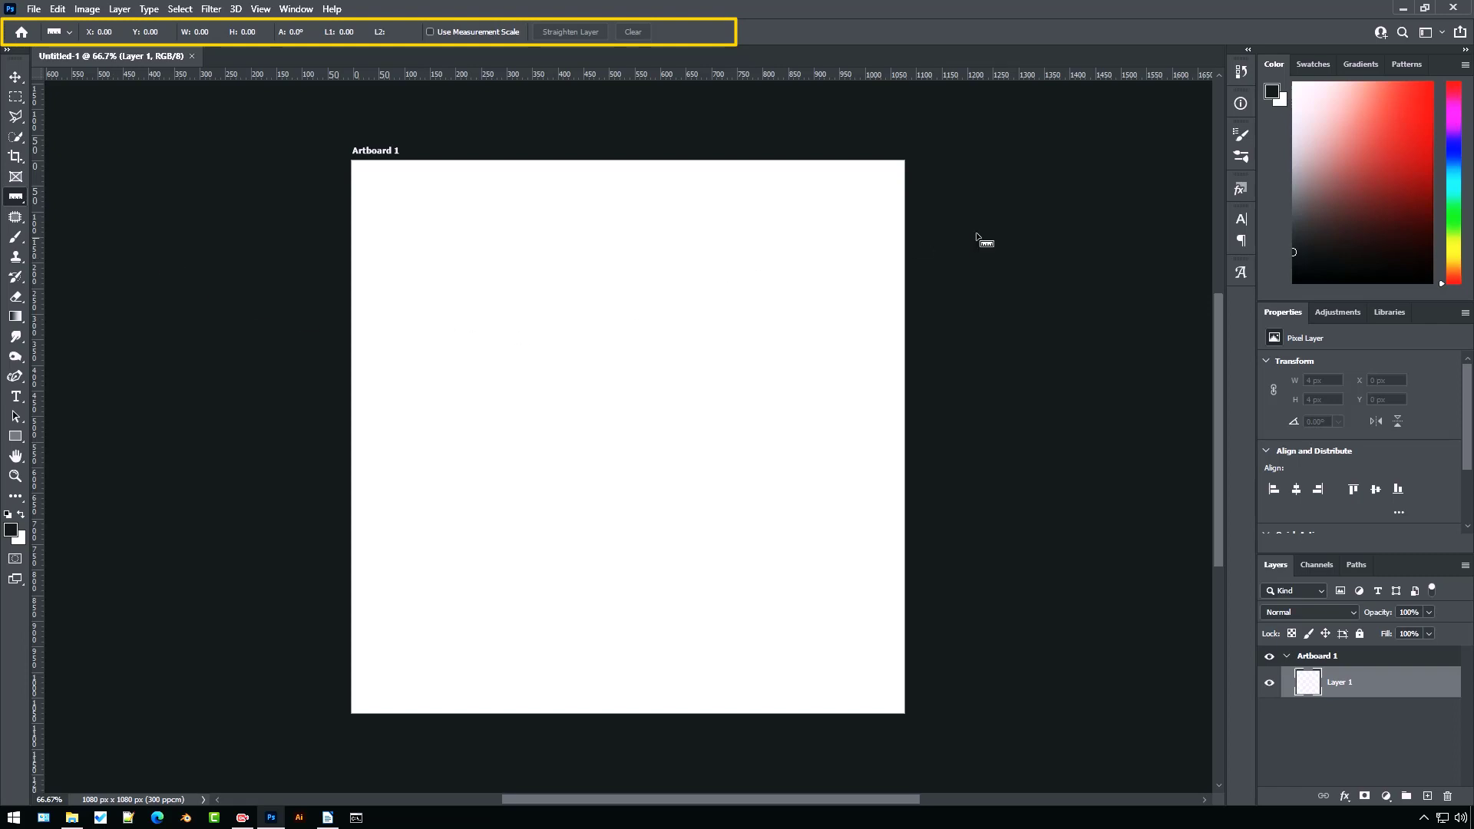
pyautogui.click(1239, 105)
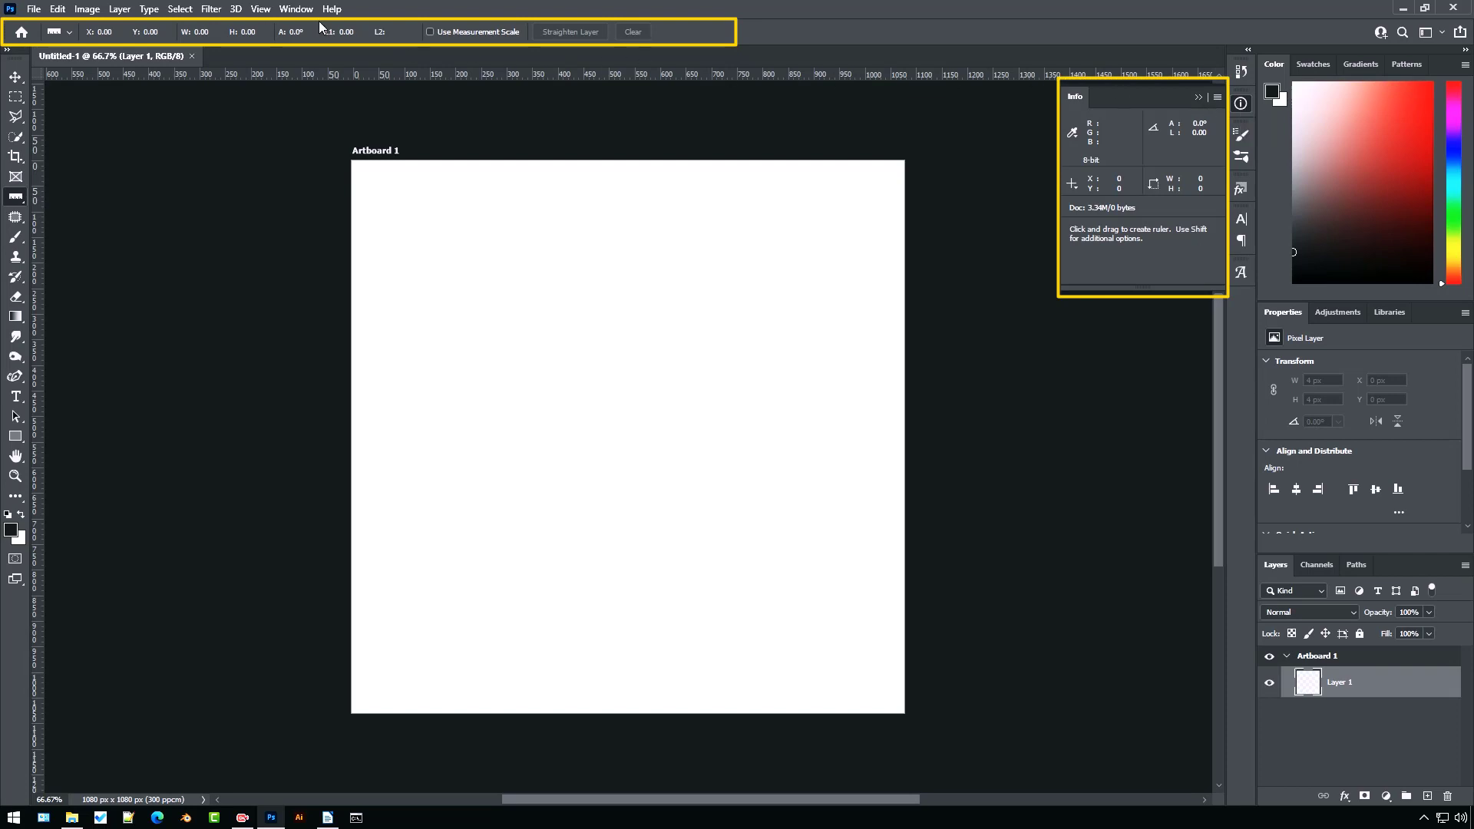
pyautogui.click(297, 9)
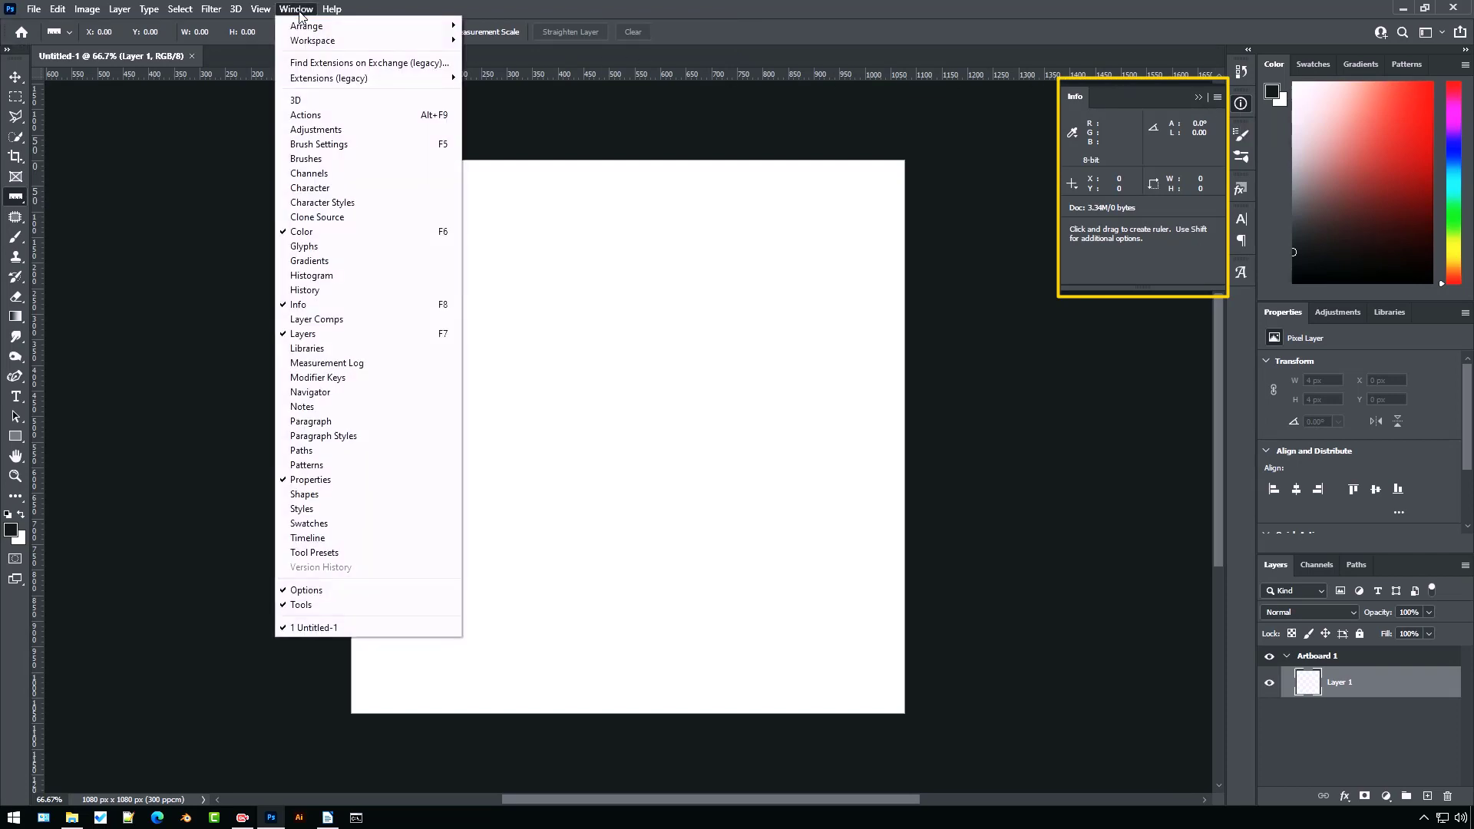
pyautogui.click(319, 305)
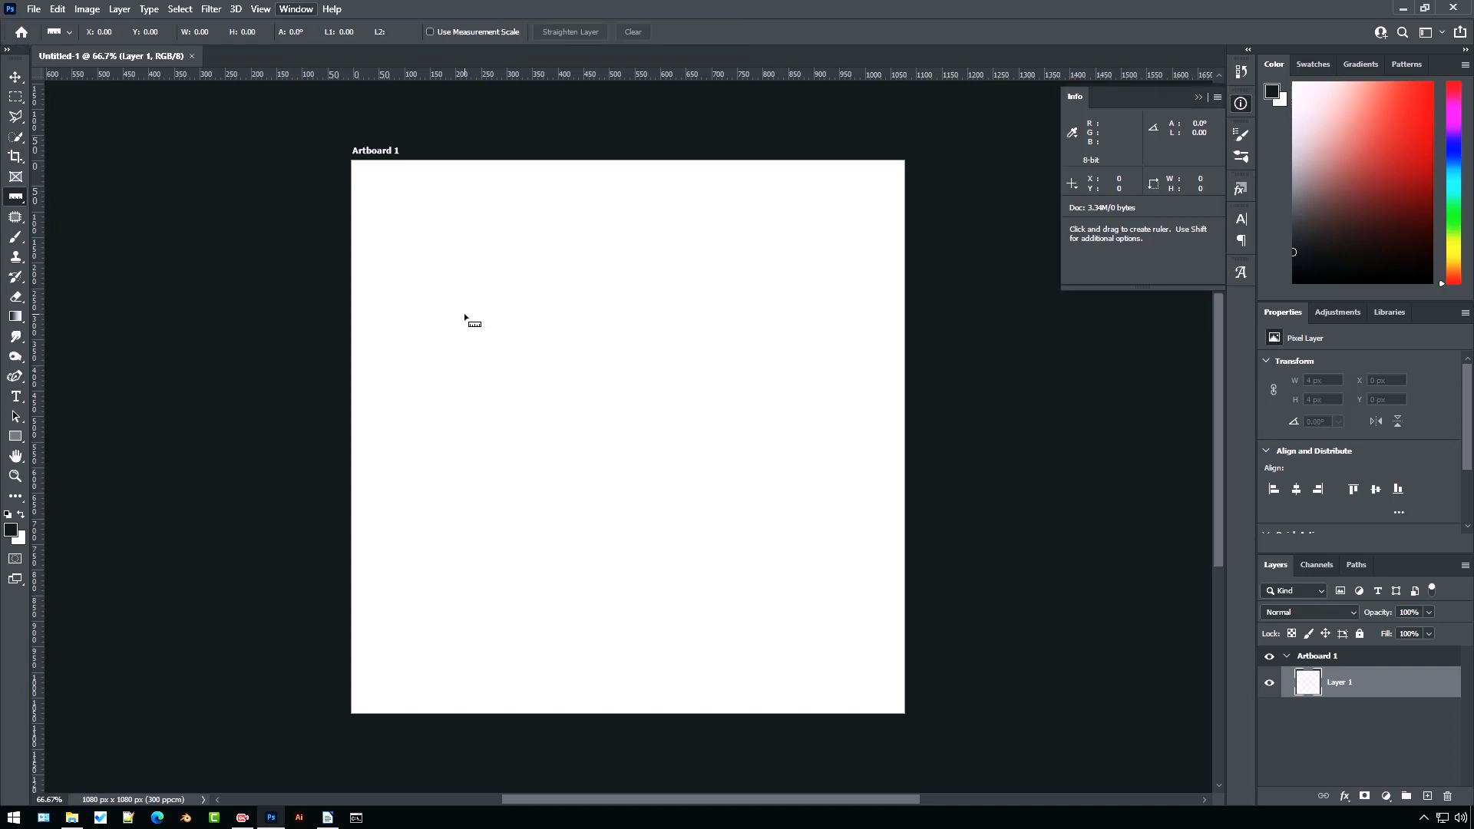
# Draw a diagonal ruler measurement across the artboard and clear it
pyautogui.moveTo(464, 315); pyautogui.dragTo(636, 596)
pyautogui.press('shift')
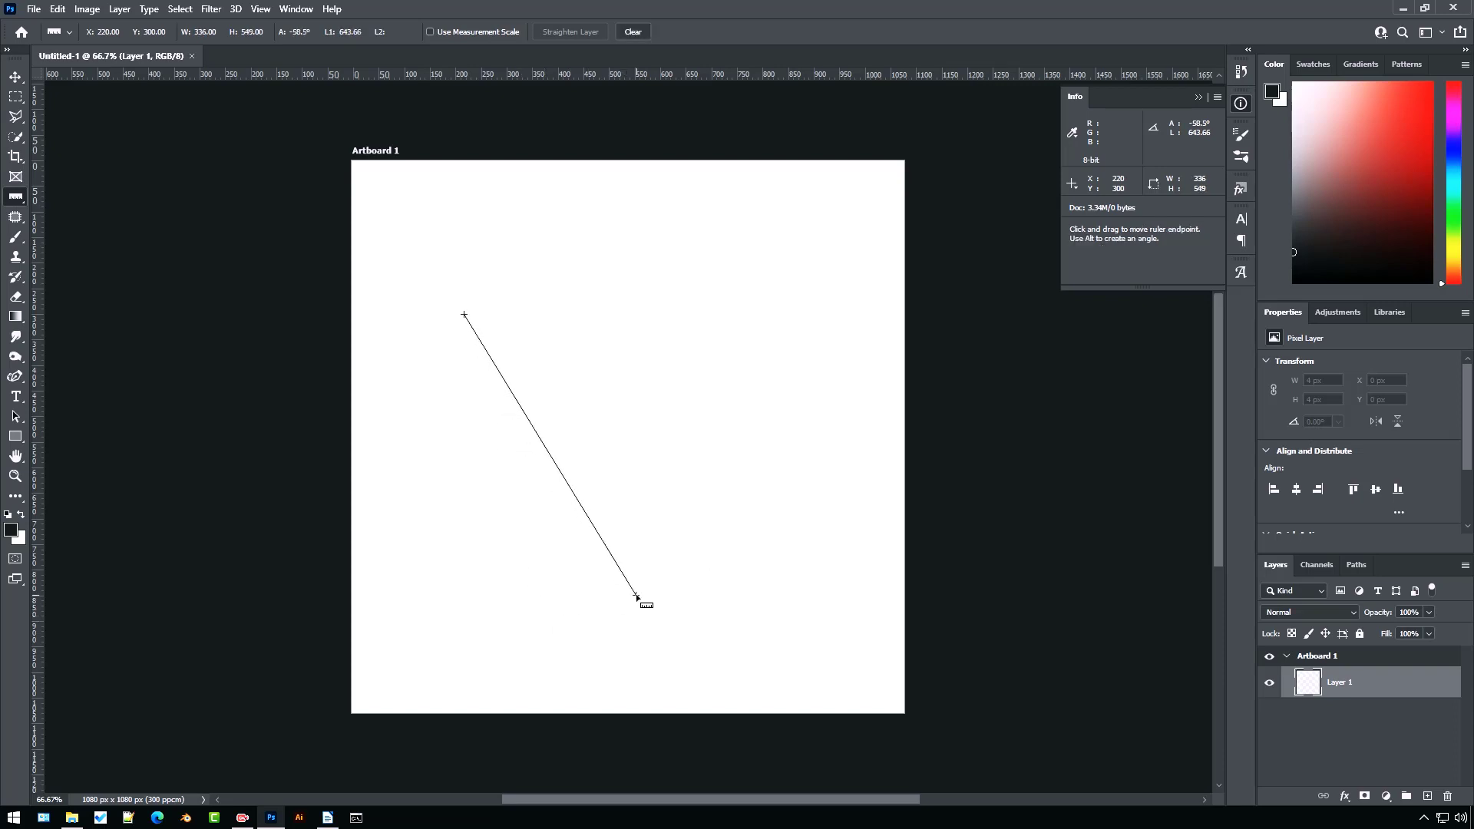
pyautogui.click(635, 32)
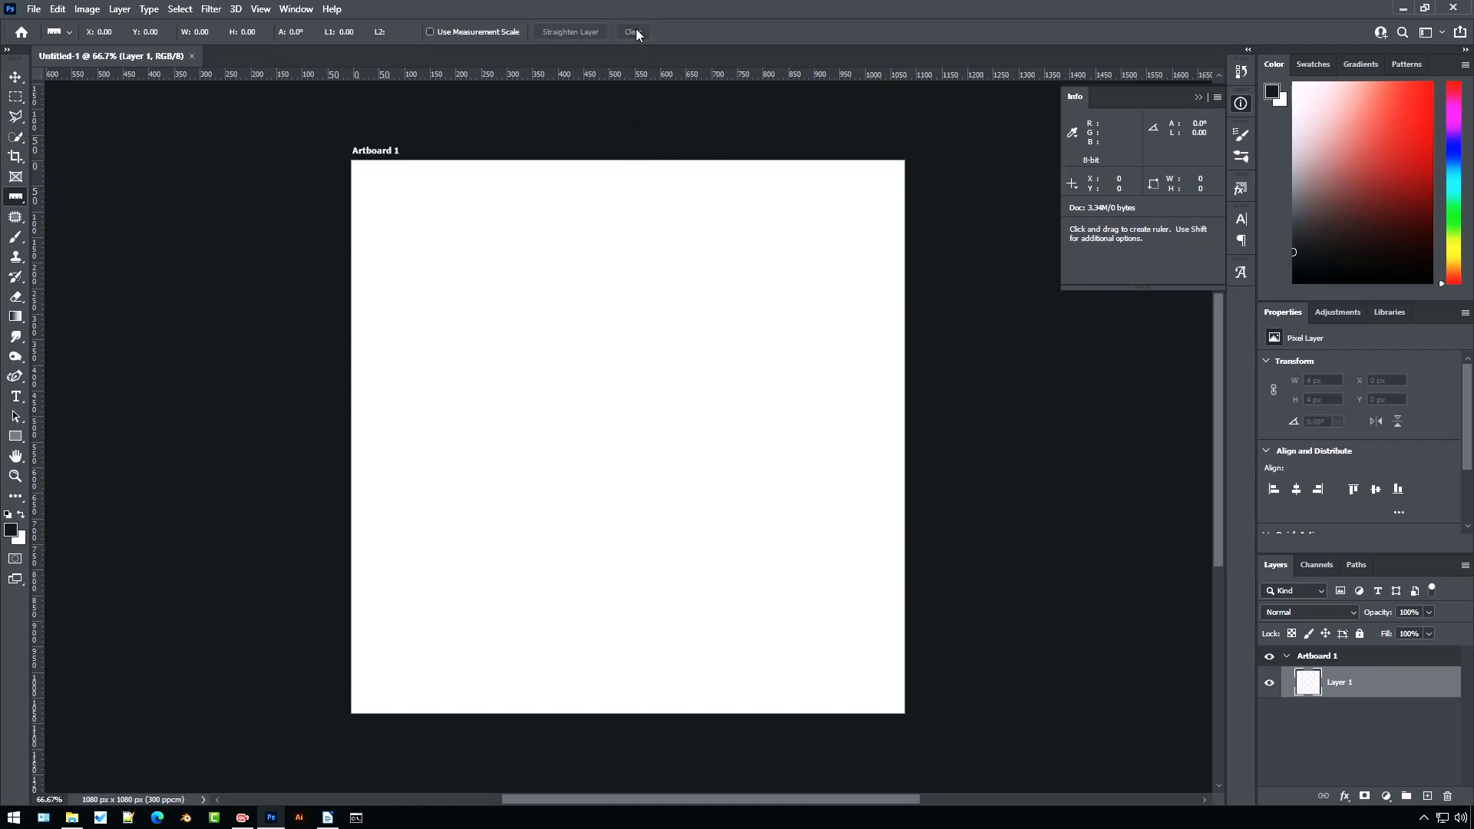
# Draw a rectangle about 331 × 404 px in the artboard's upper left area
pyautogui.press('v')
pyautogui.moveTo(542, 402); pyautogui.dragTo(595, 400)
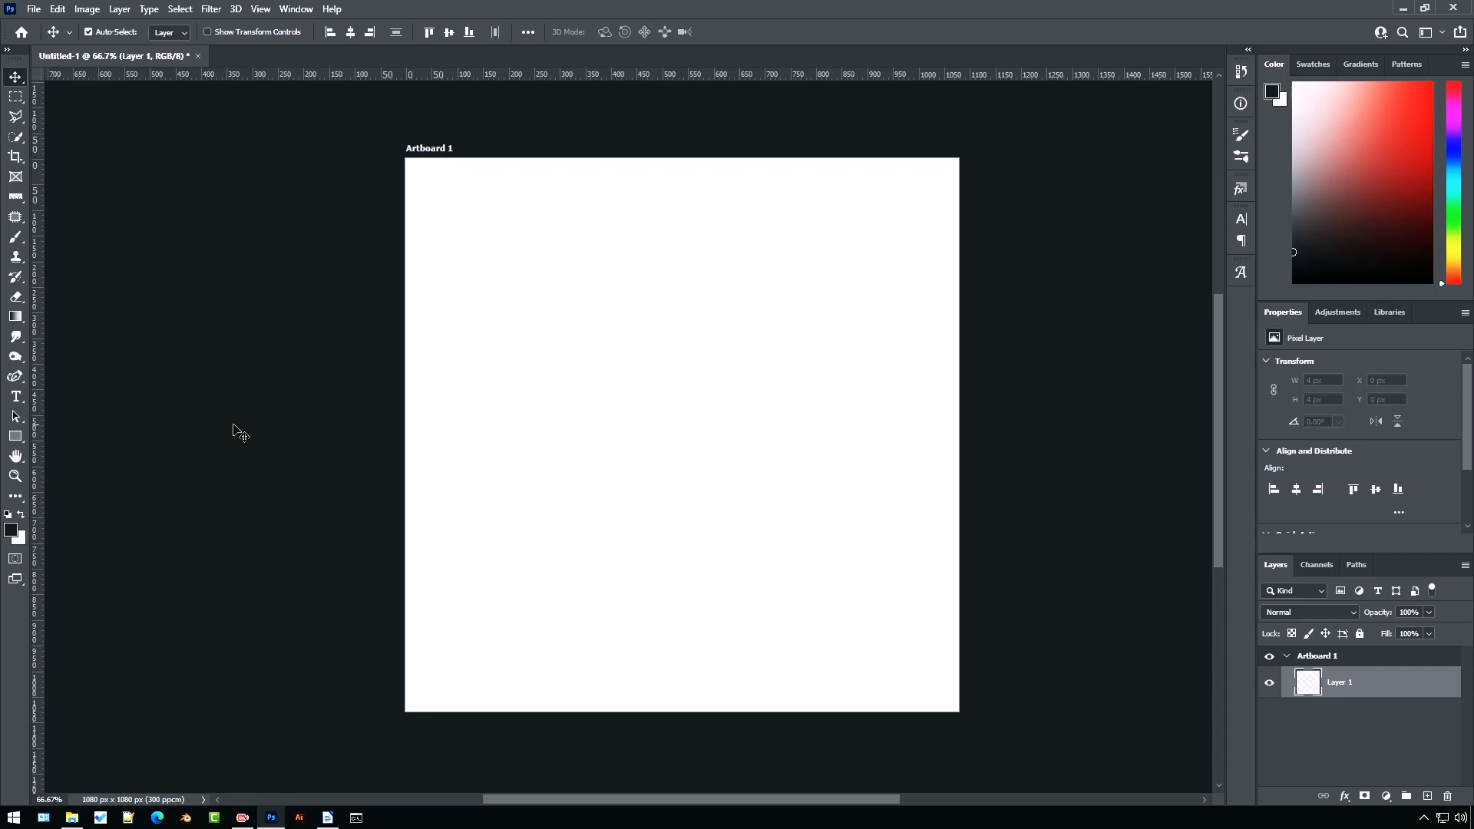
pyautogui.click(16, 436)
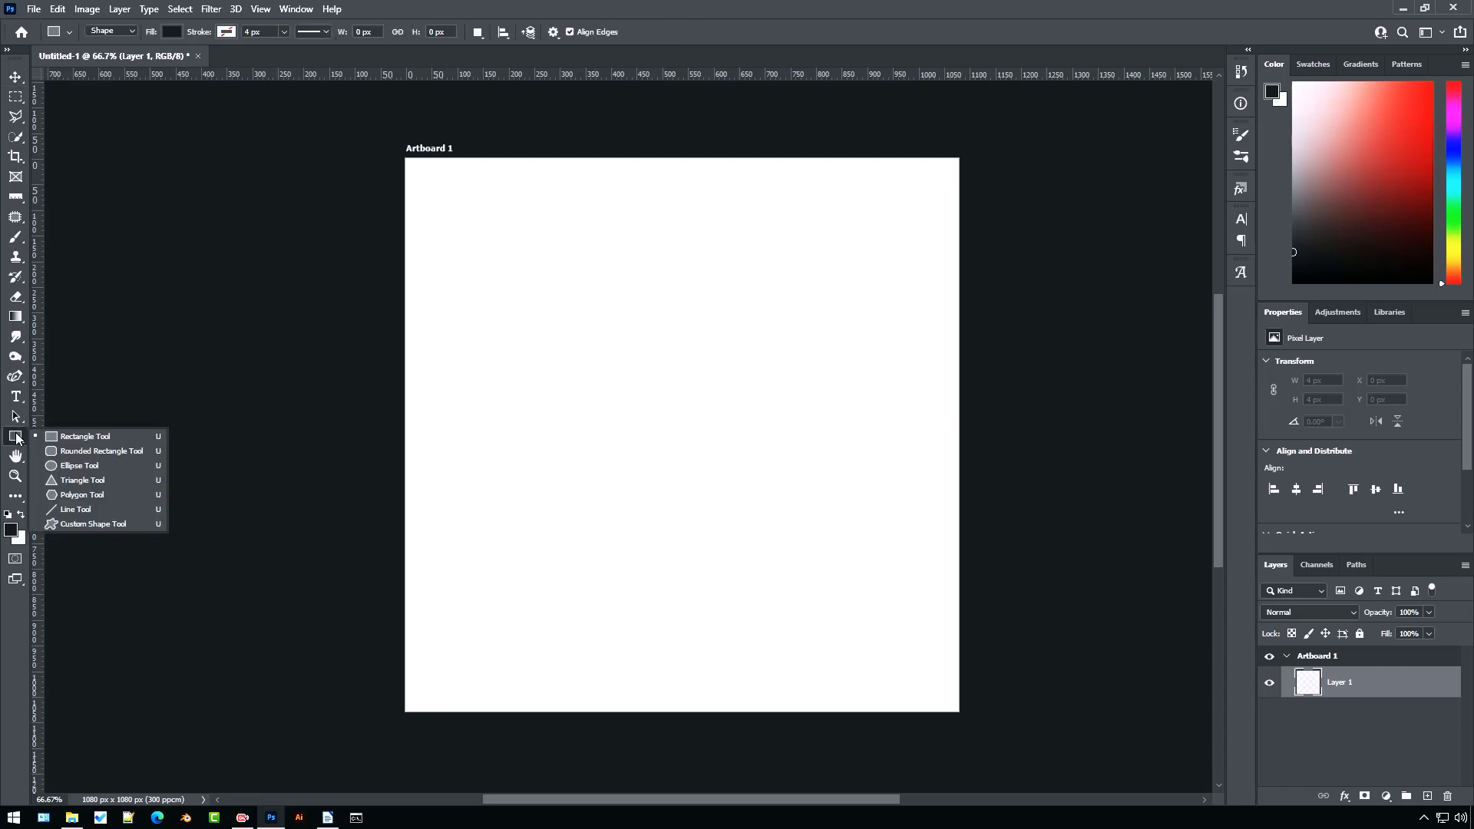
pyautogui.click(77, 436)
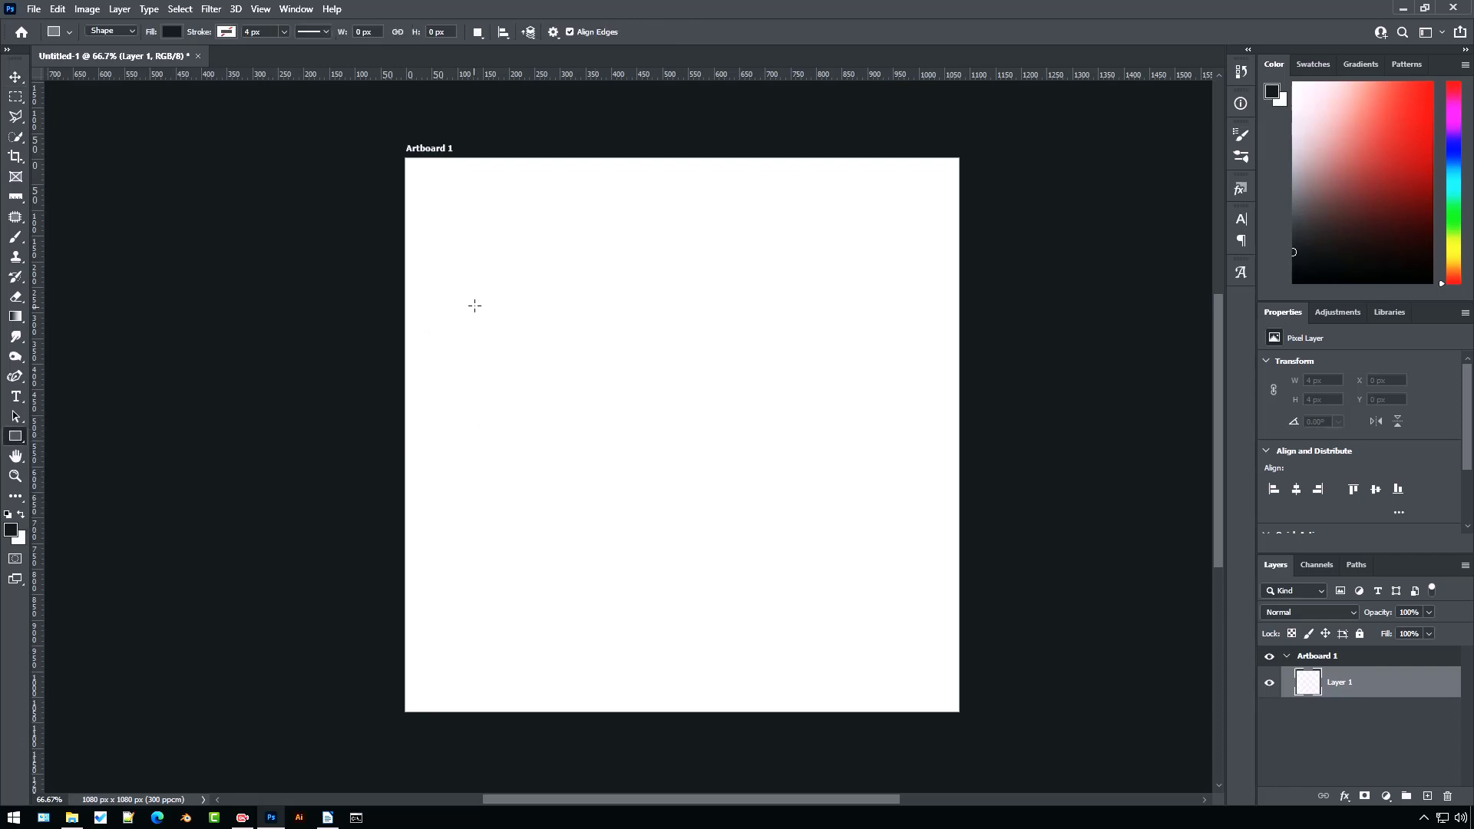
pyautogui.moveTo(472, 282); pyautogui.dragTo(641, 489)
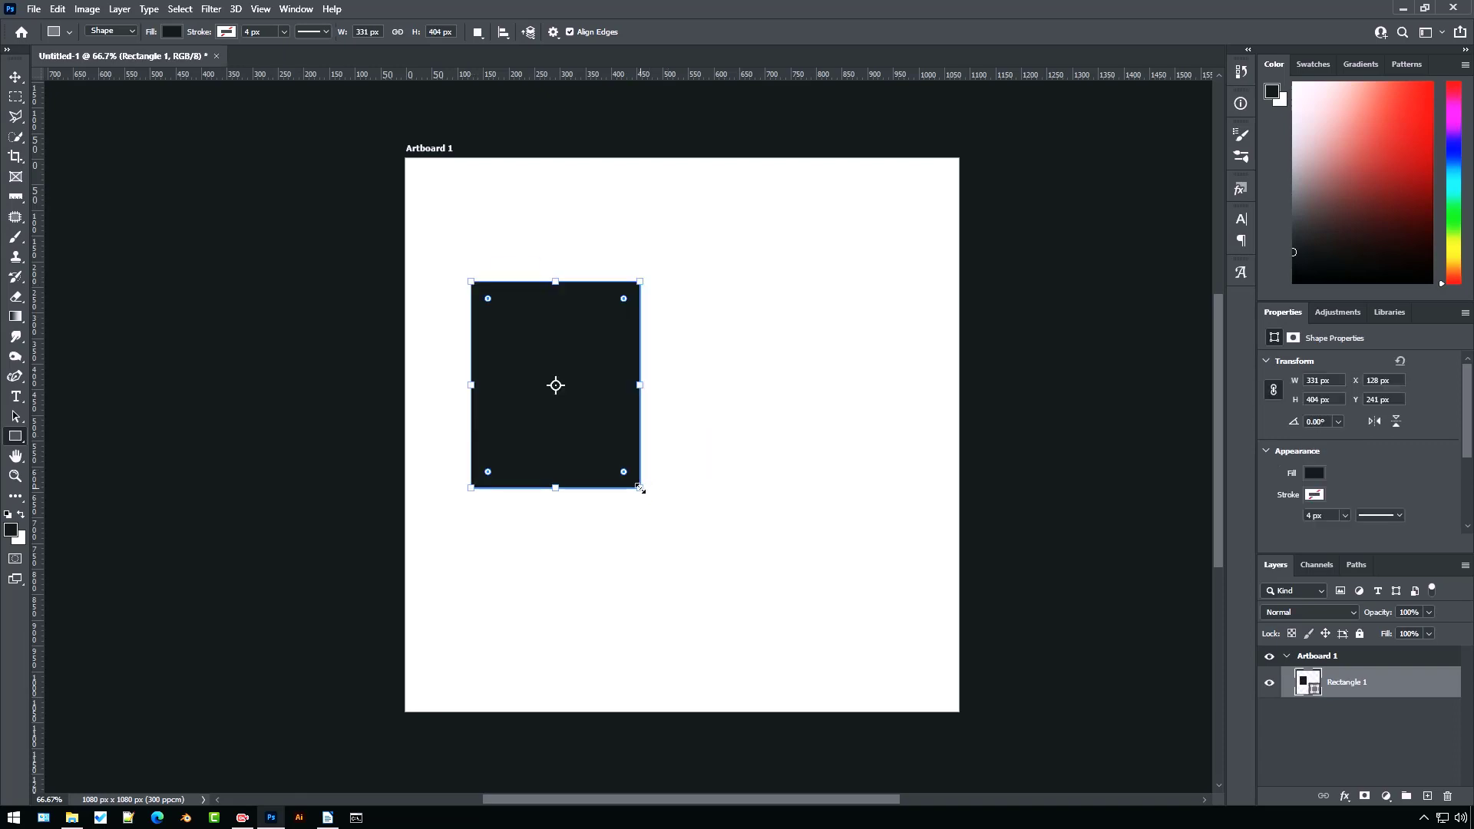
# Draw a second rectangle about 207 × 205 px starting at the first rectangle's right edge
pyautogui.press('v')
pyautogui.click(698, 475)
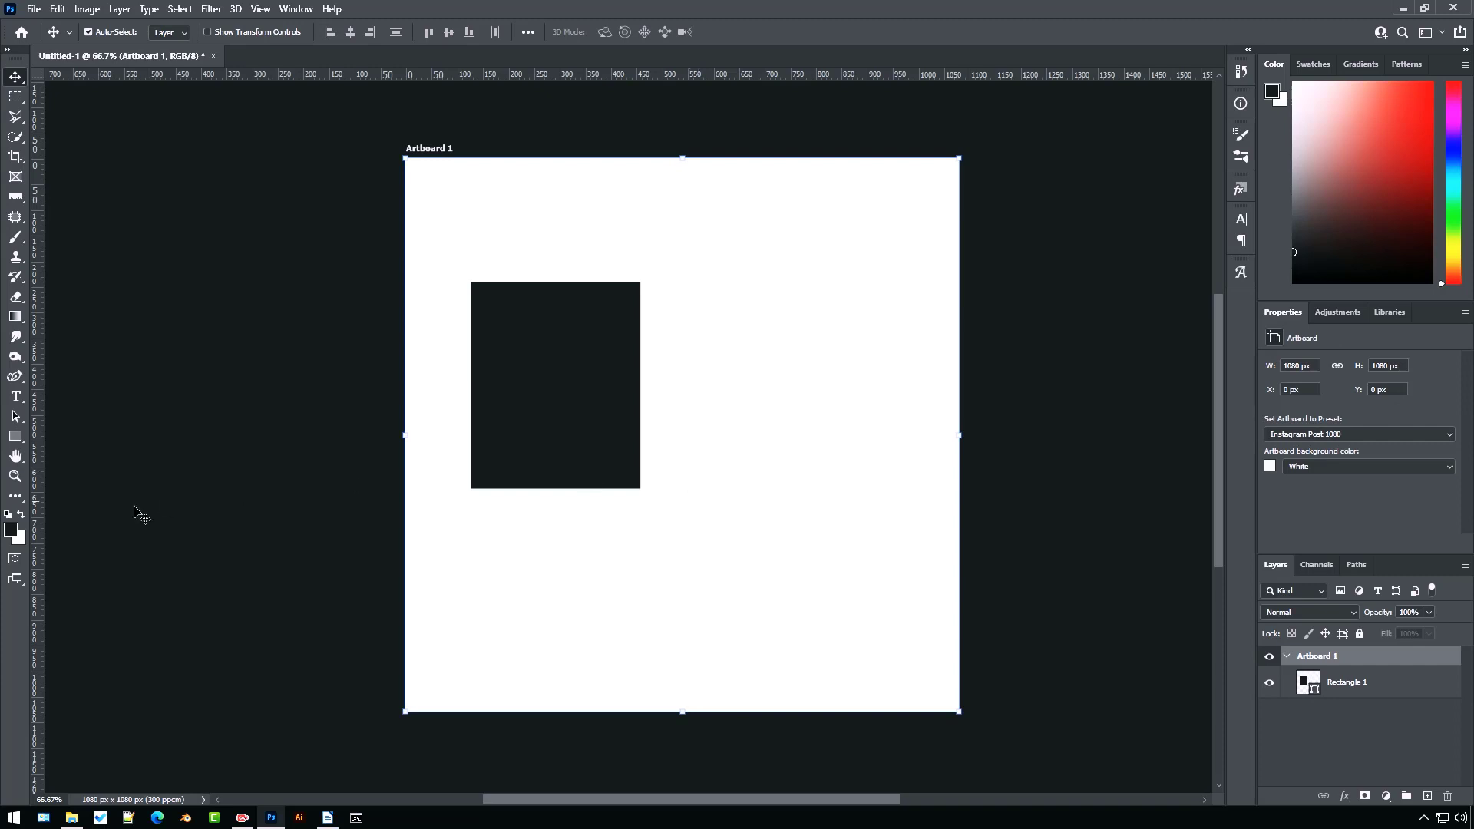
pyautogui.click(19, 438)
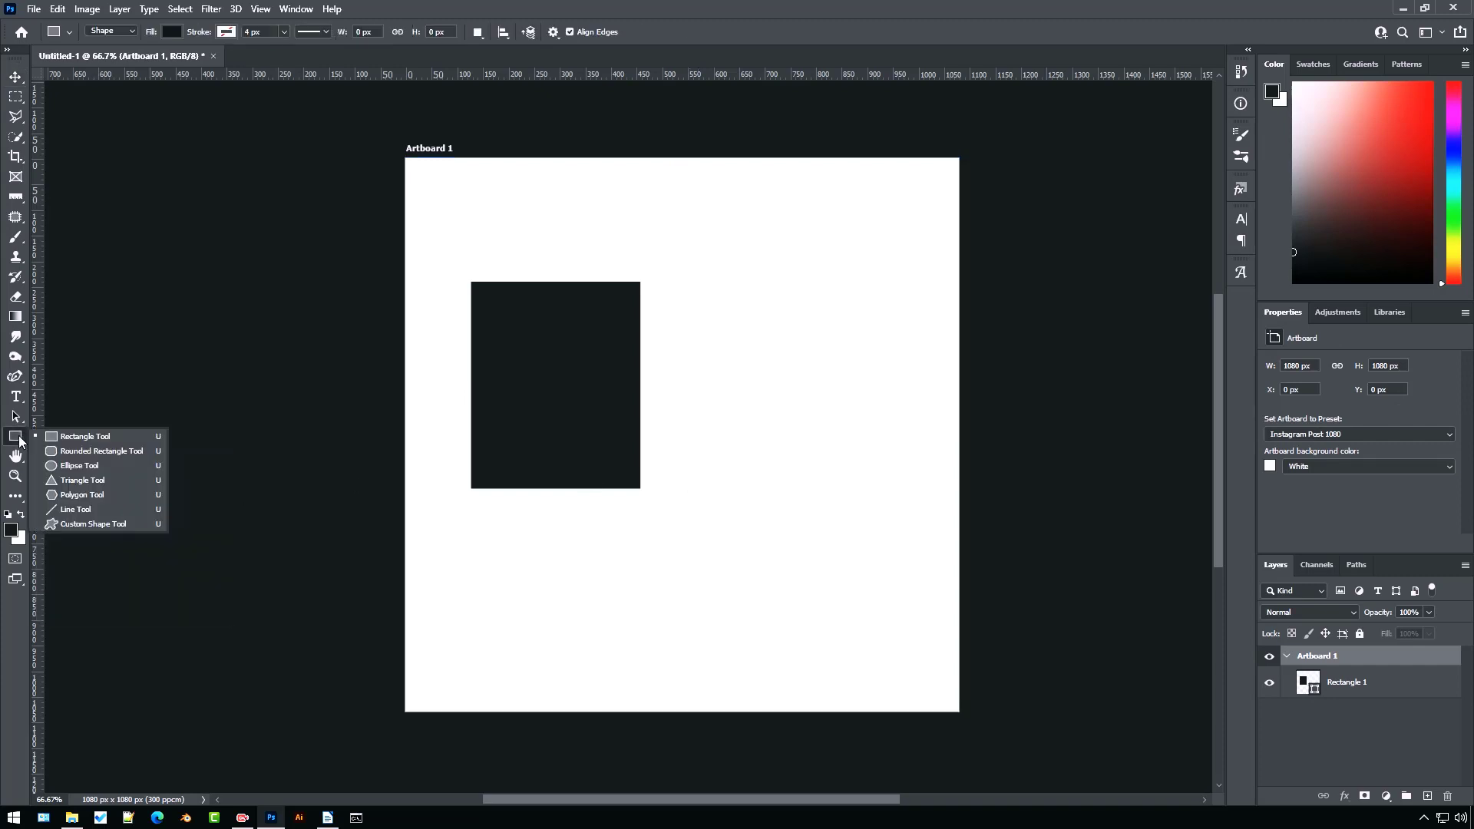
pyautogui.click(115, 440)
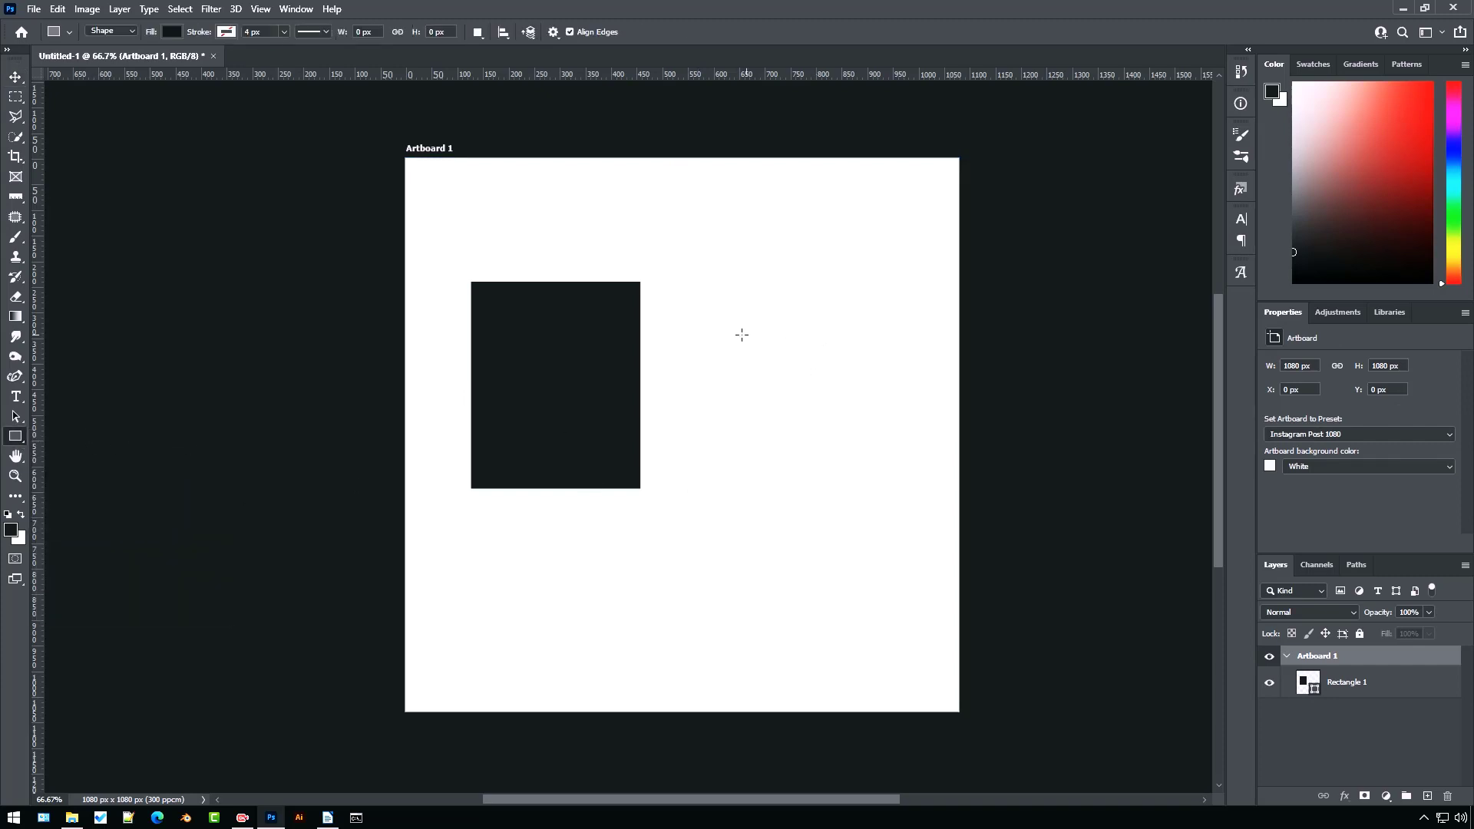
pyautogui.scroll(5, 653, 309)
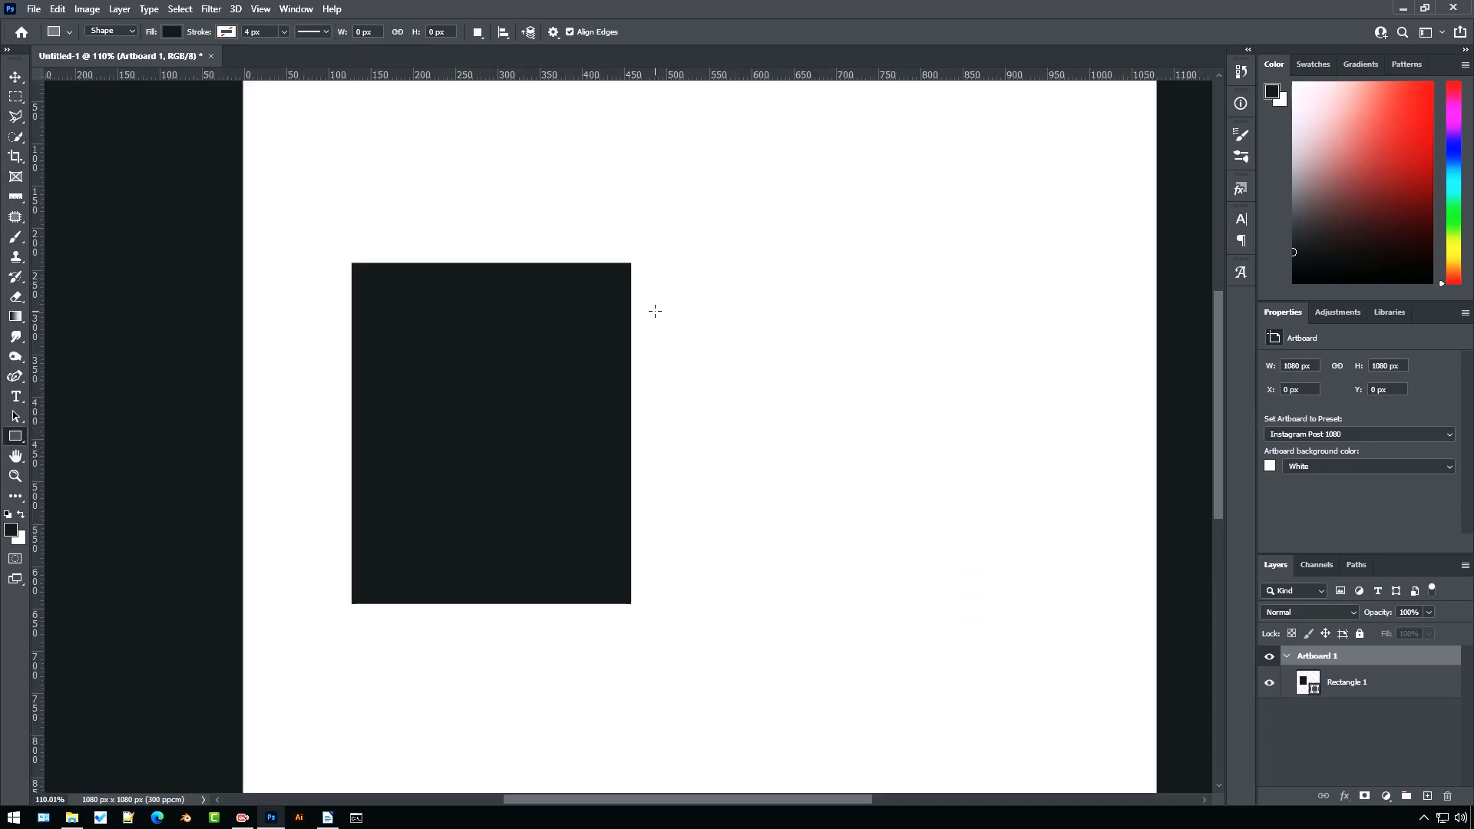
pyautogui.scroll(1, 647, 302)
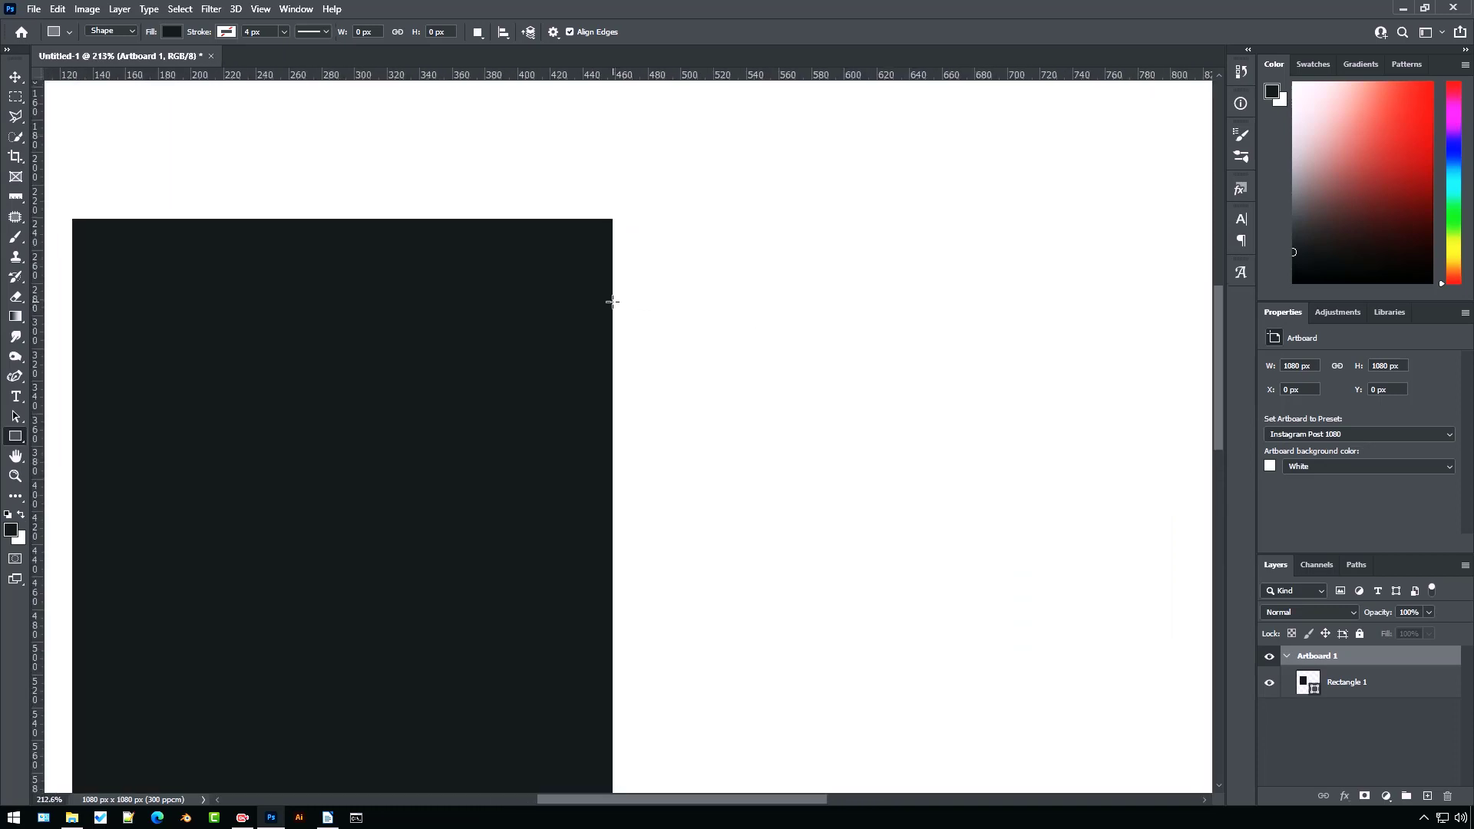
pyautogui.moveTo(612, 301); pyautogui.dragTo(948, 634)
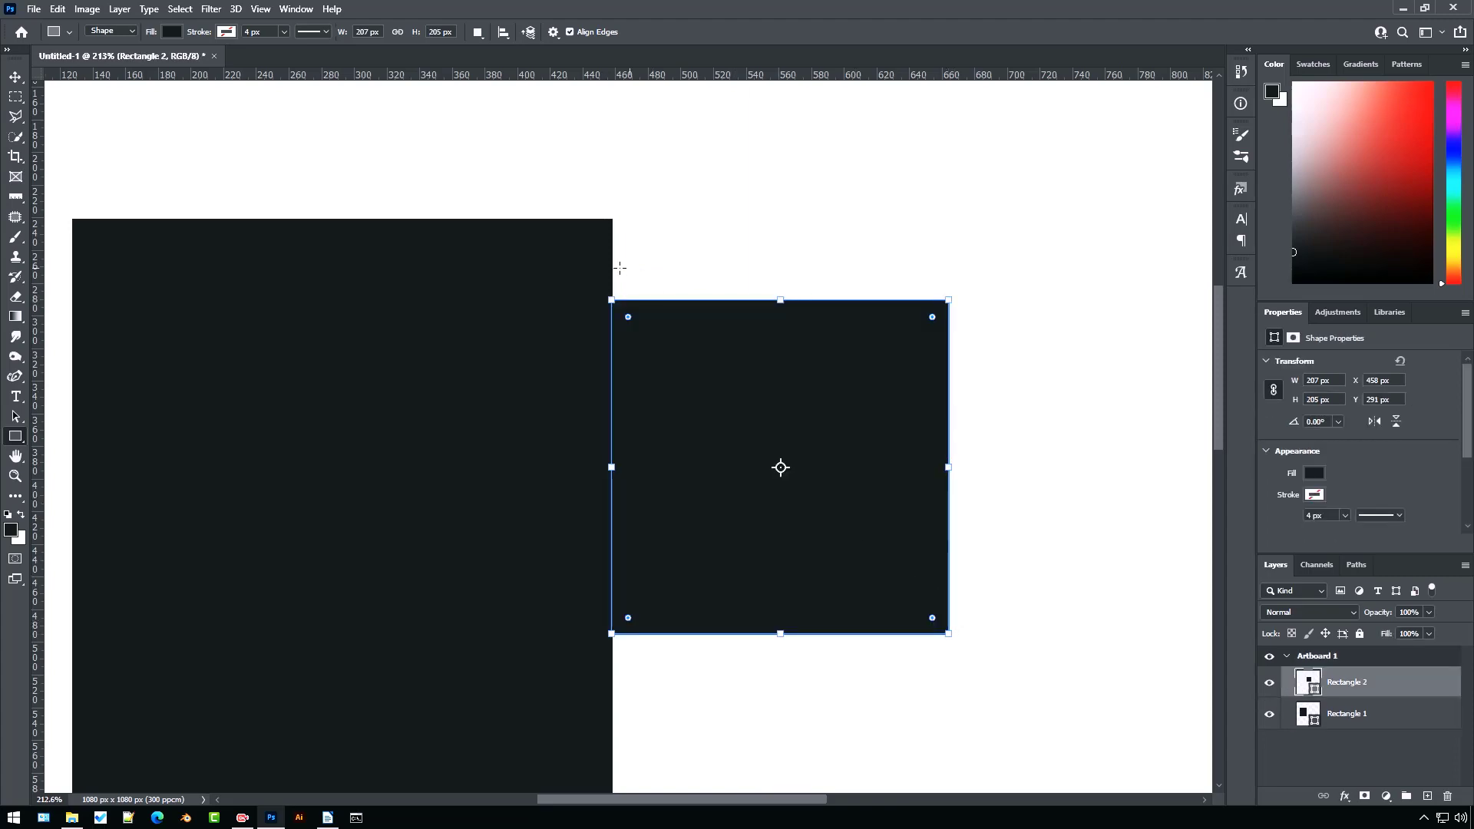
# Move the smaller rectangle 190 px to the right, leaving a gap from the larger rectangle
pyautogui.scroll(6, 619, 304)
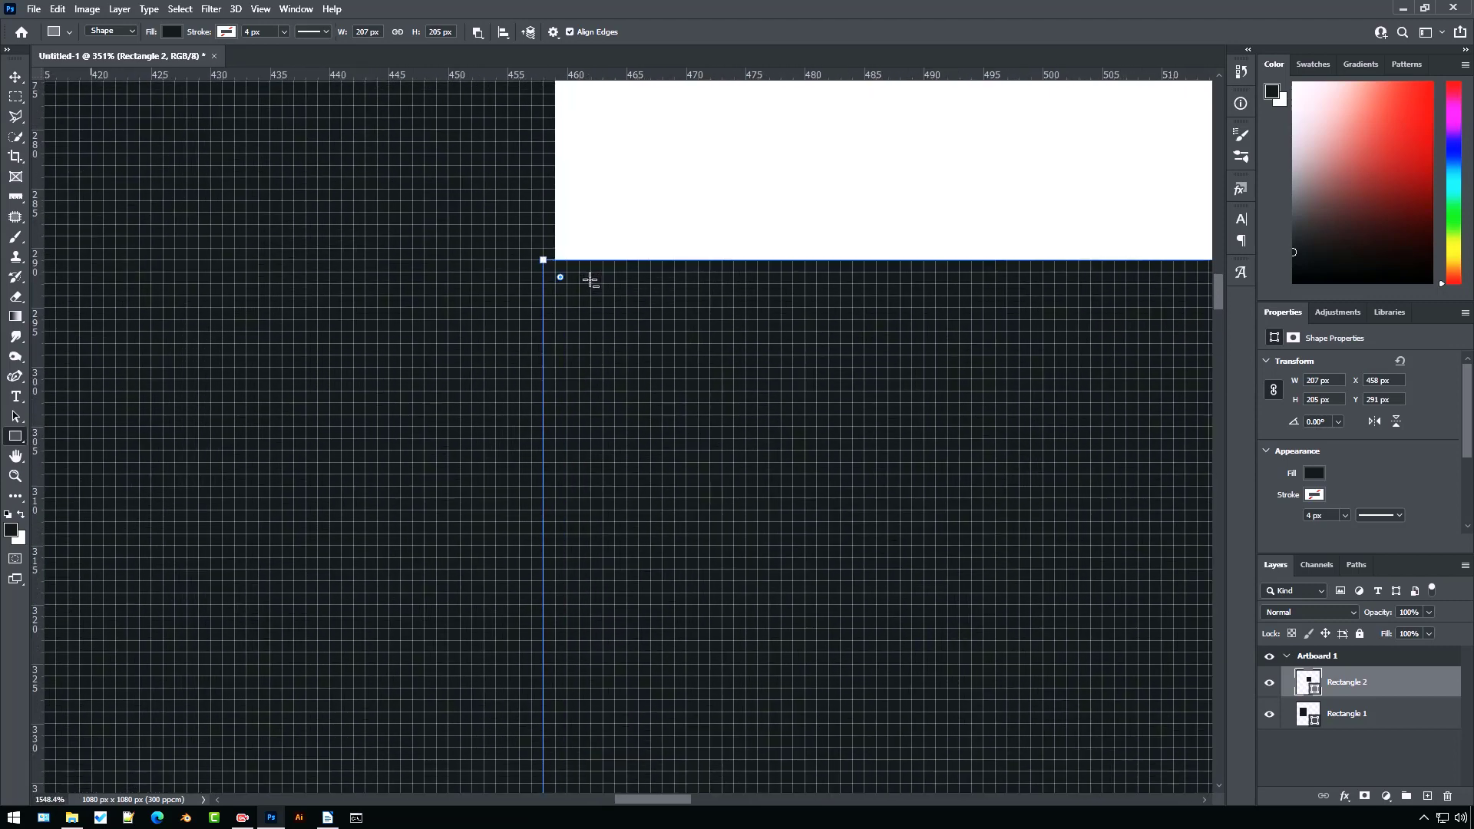
pyautogui.scroll(2, 591, 281)
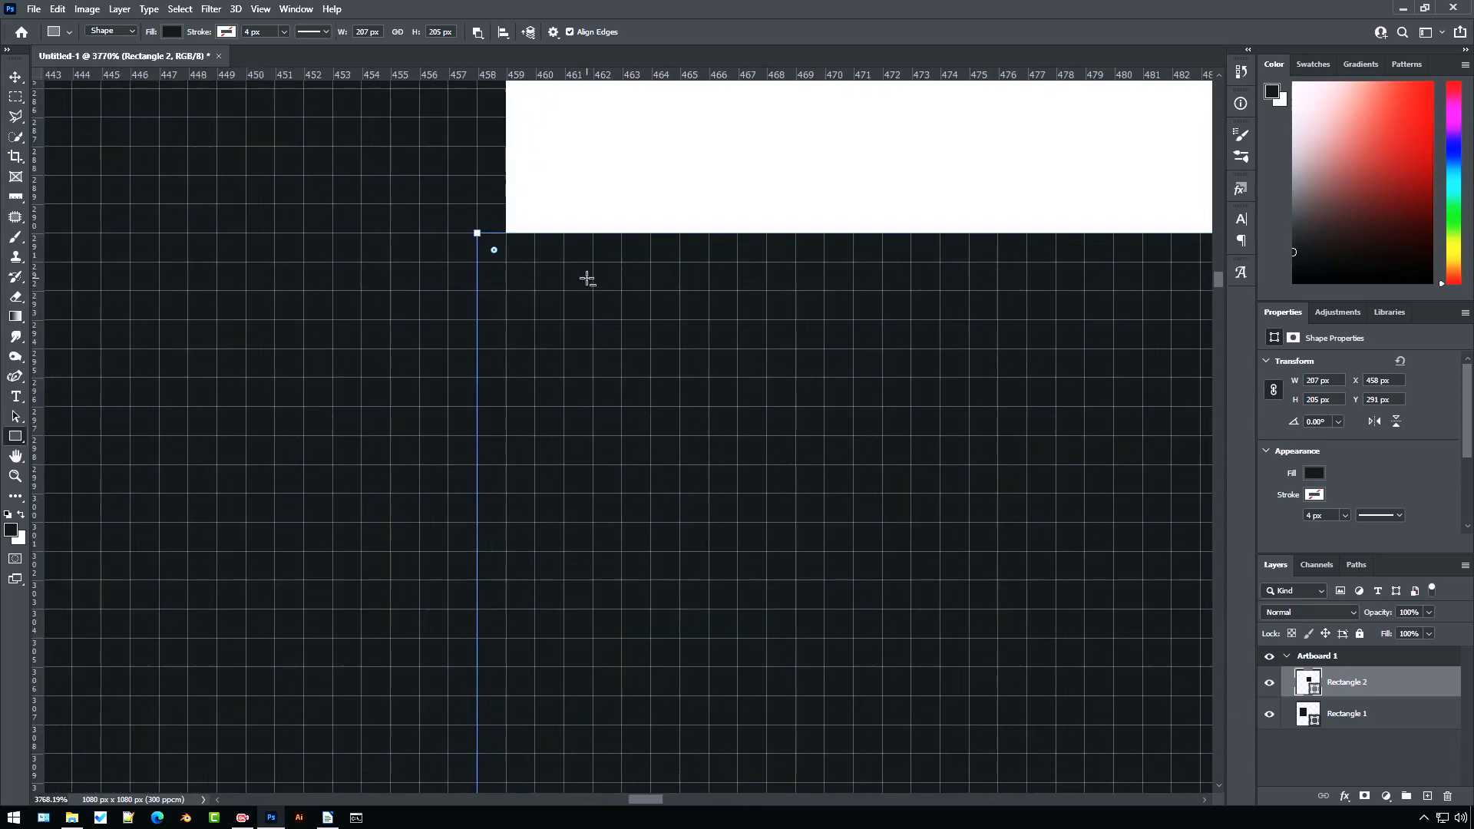
pyautogui.click(16, 77)
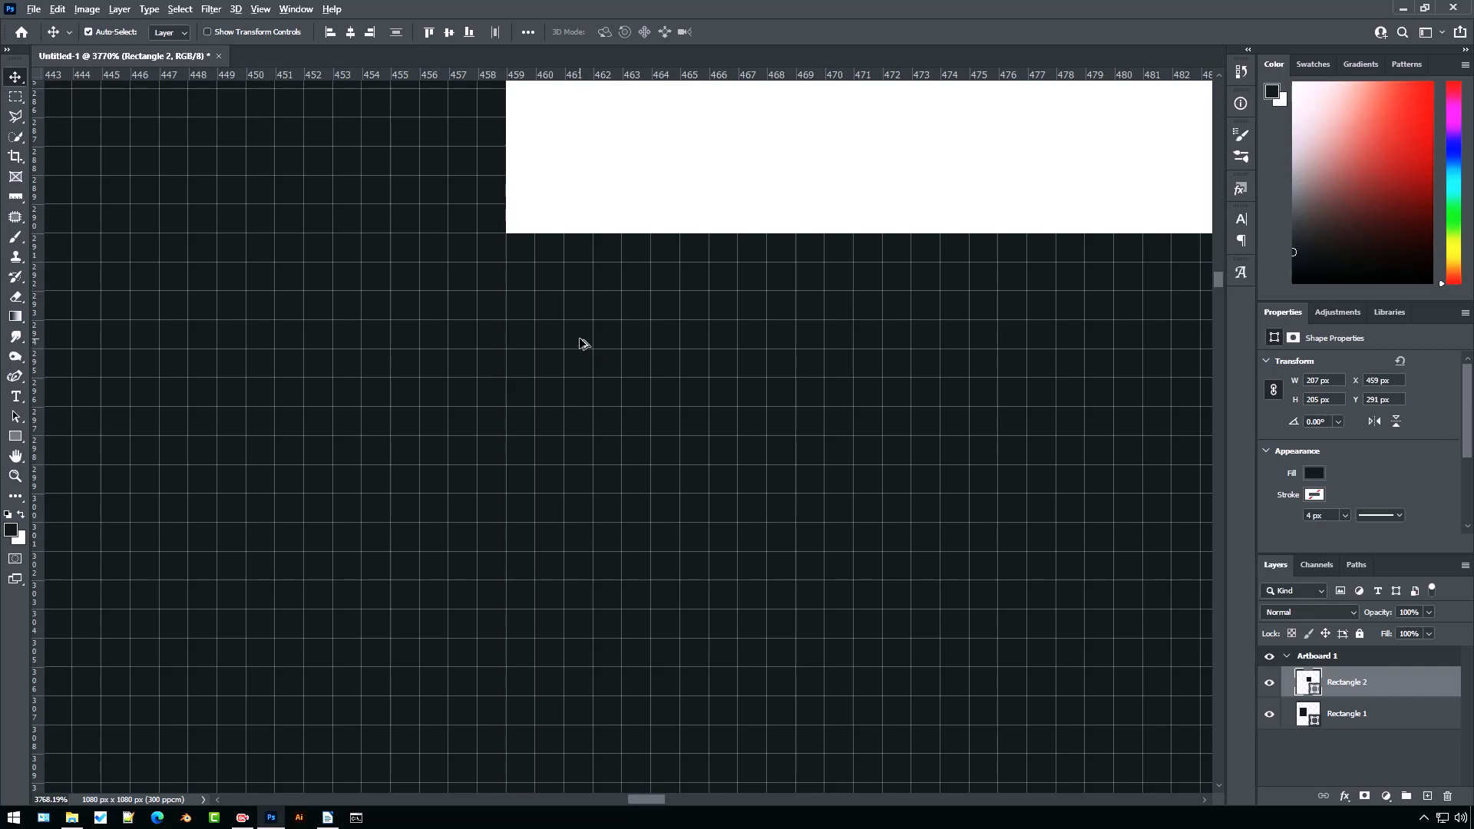
pyautogui.scroll(-10, 583, 339)
pyautogui.scroll(-8, 407, 236)
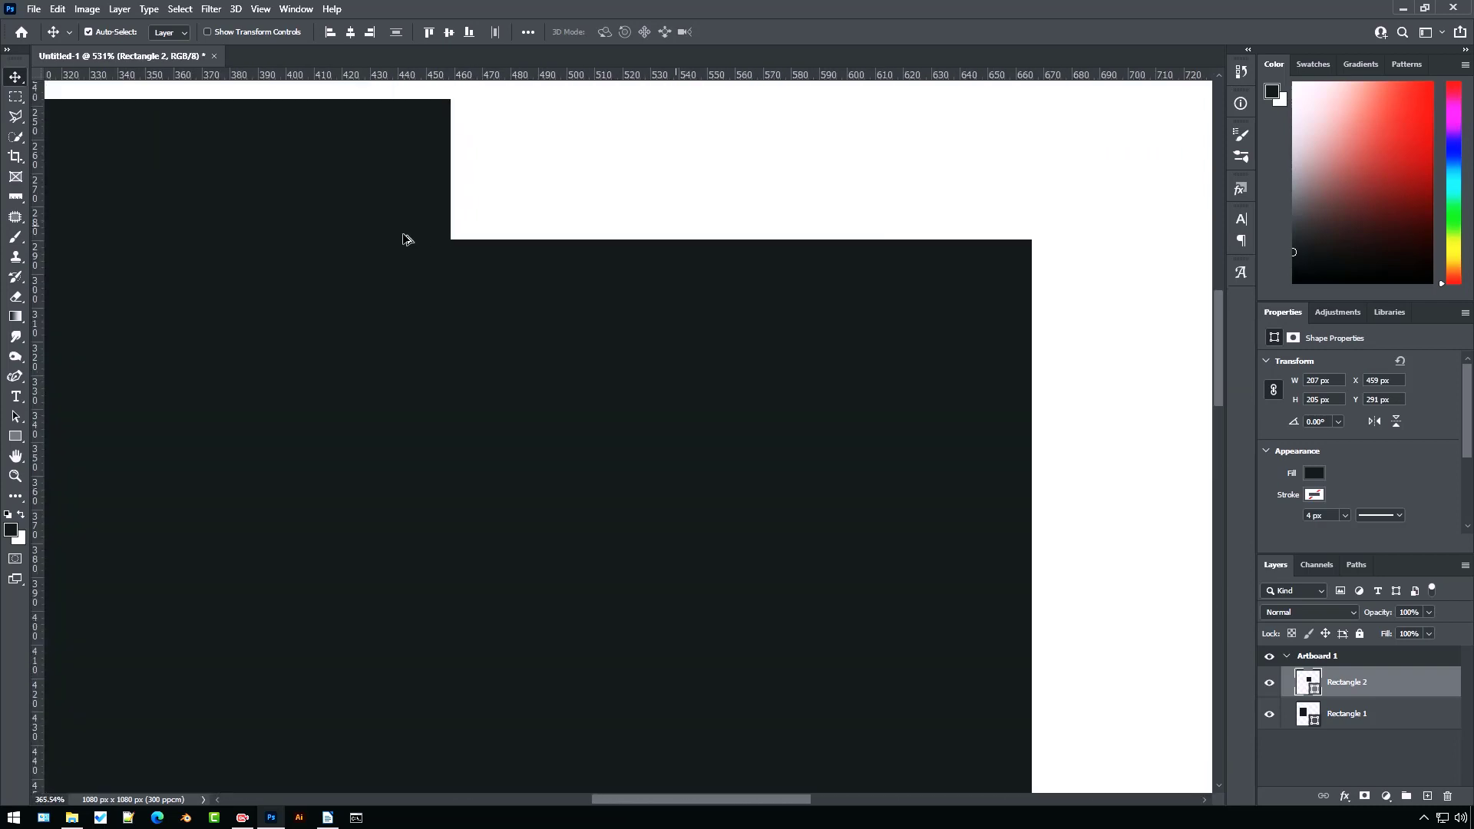
pyautogui.scroll(-1, 549, 353)
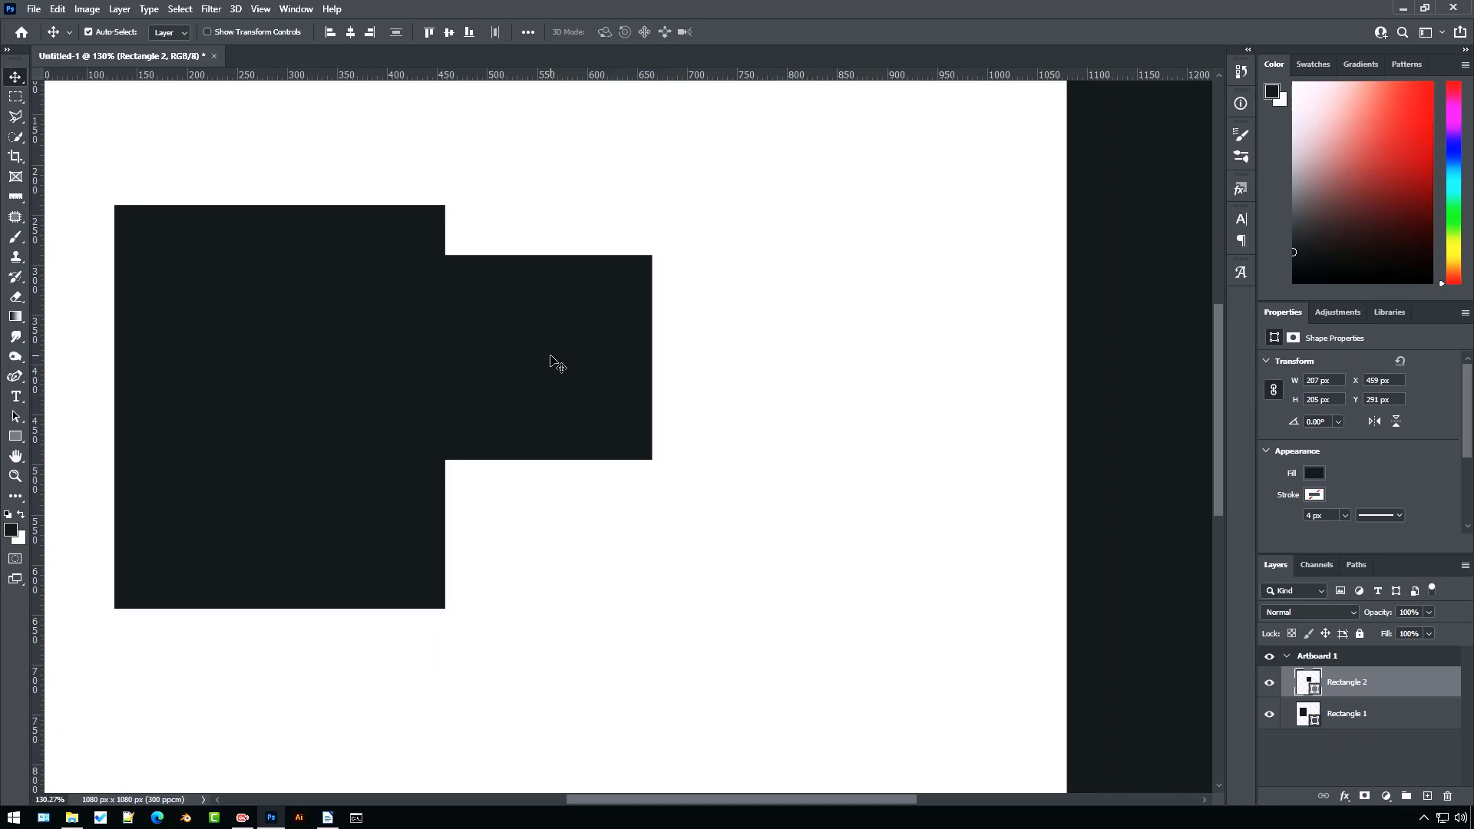
pyautogui.press('ctrl')
pyautogui.moveTo(551, 358); pyautogui.dragTo(592, 359)
pyautogui.moveTo(644, 374); pyautogui.dragTo(741, 389)
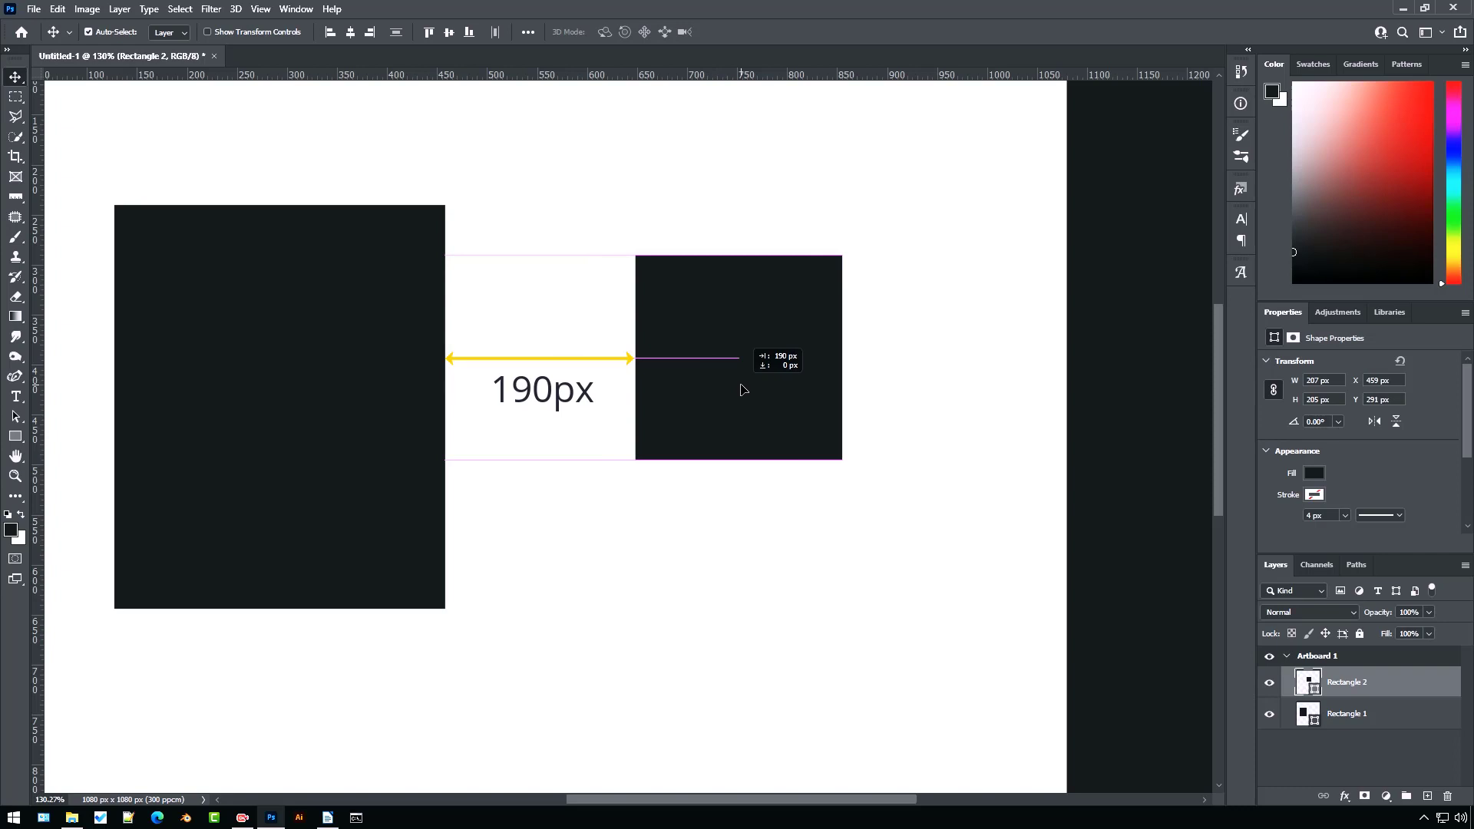
pyautogui.moveTo(741, 390); pyautogui.dragTo(742, 392)
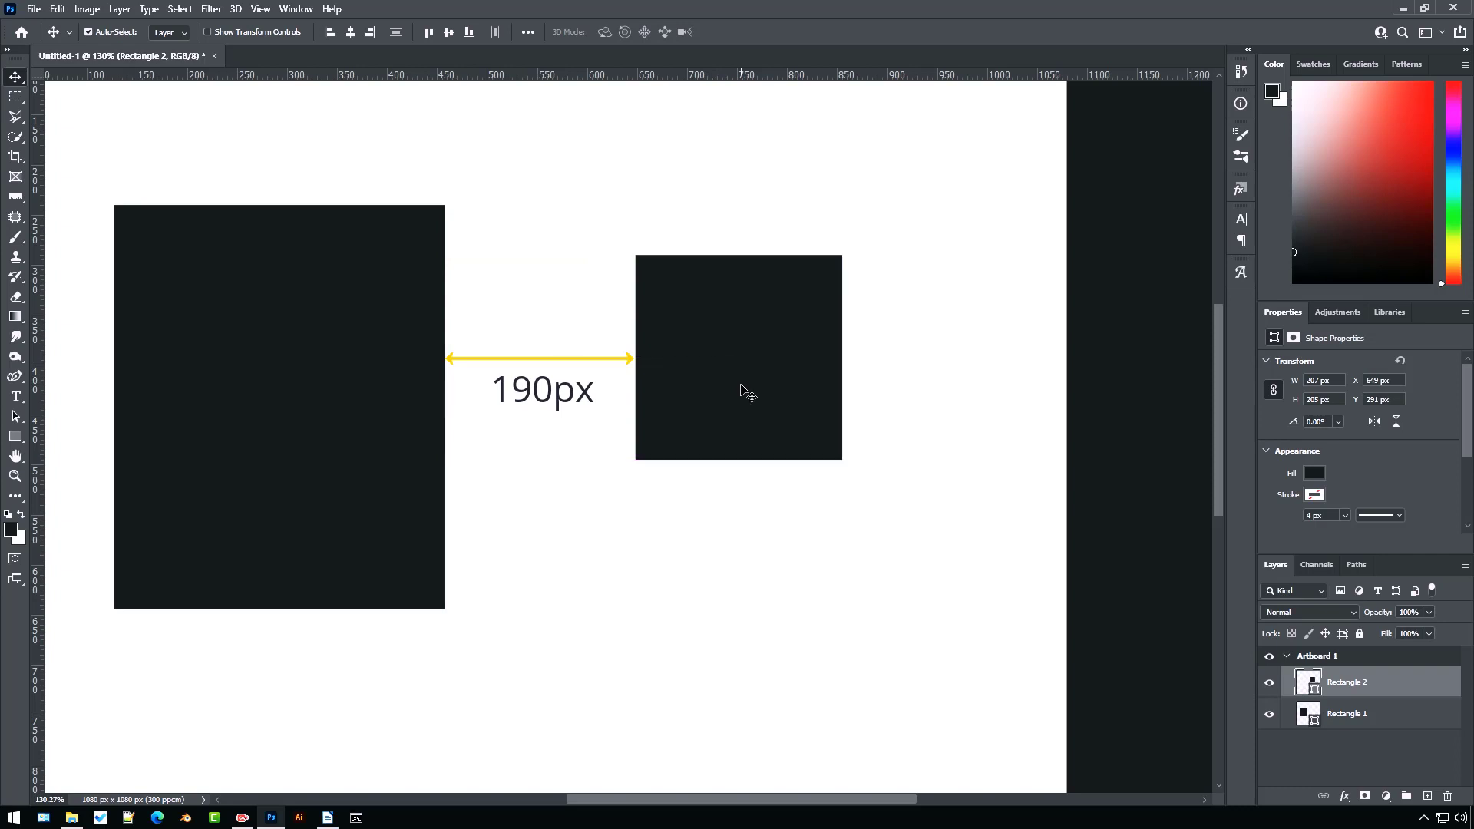
# Measure the gap between the two rectangles with the Ruler tool, then clear the measurement
pyautogui.scroll(5, 567, 369)
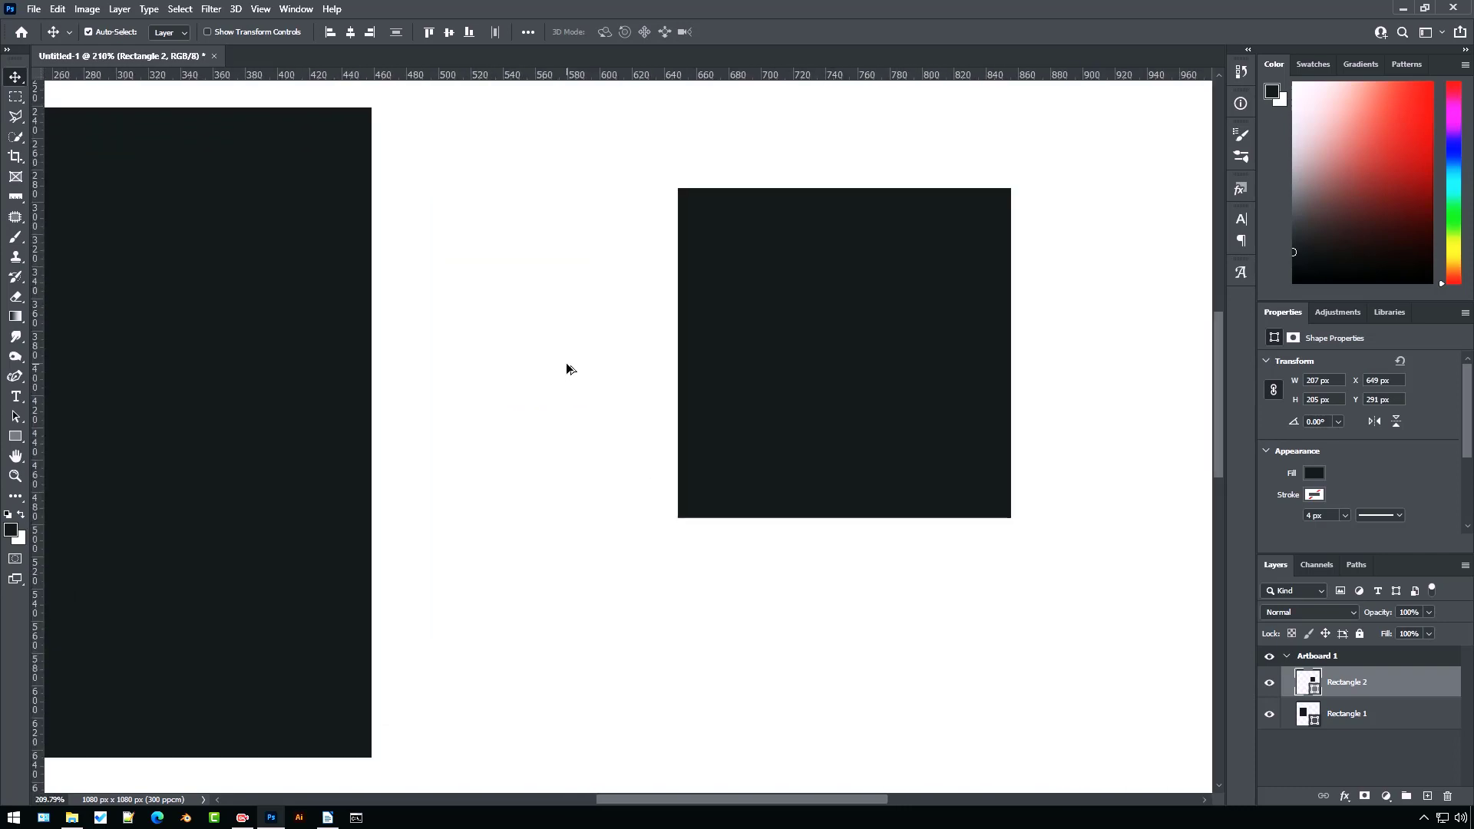
pyautogui.scroll(3, 566, 369)
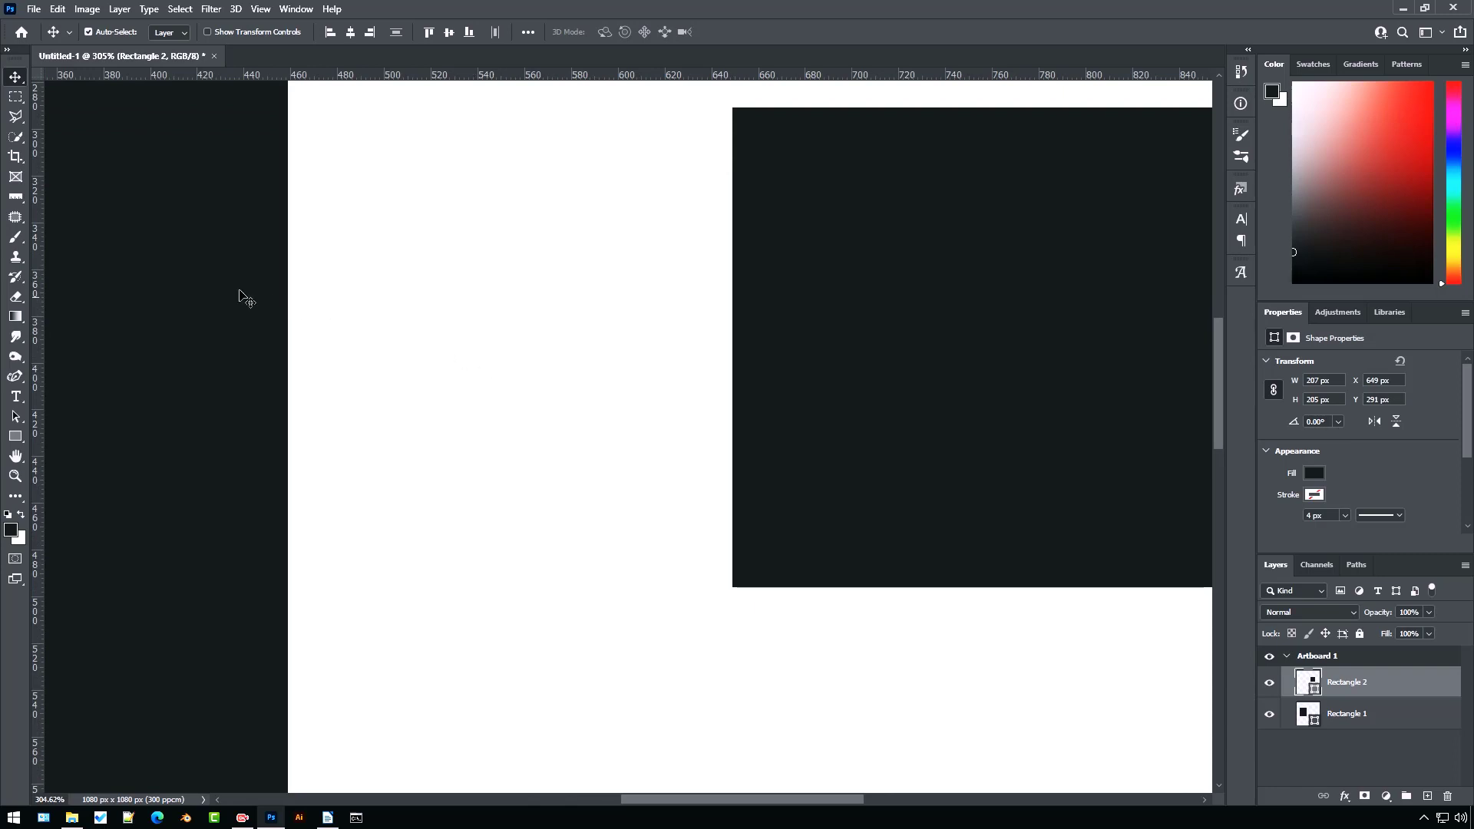
pyautogui.click(17, 198)
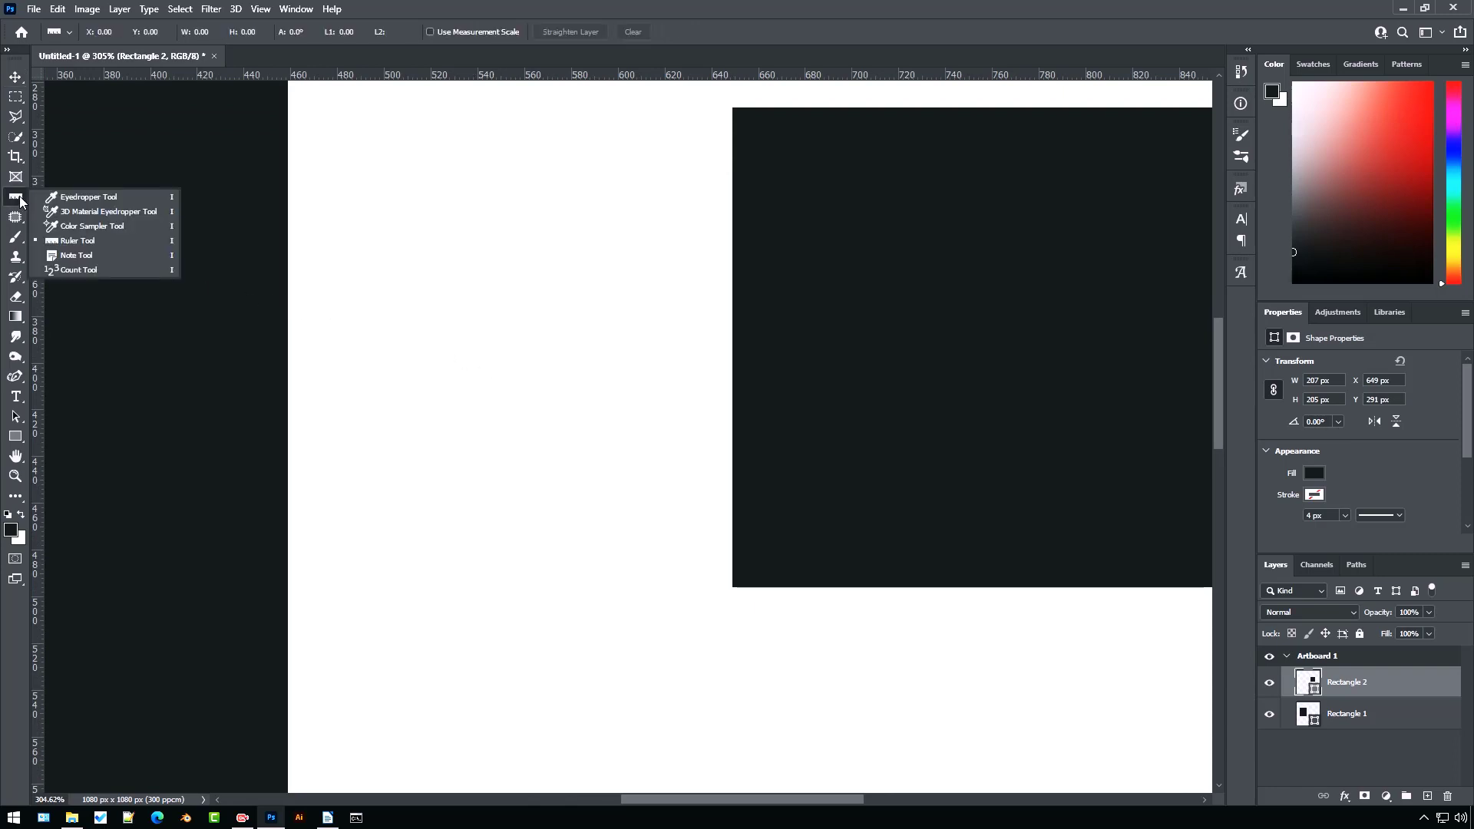
pyautogui.click(299, 360)
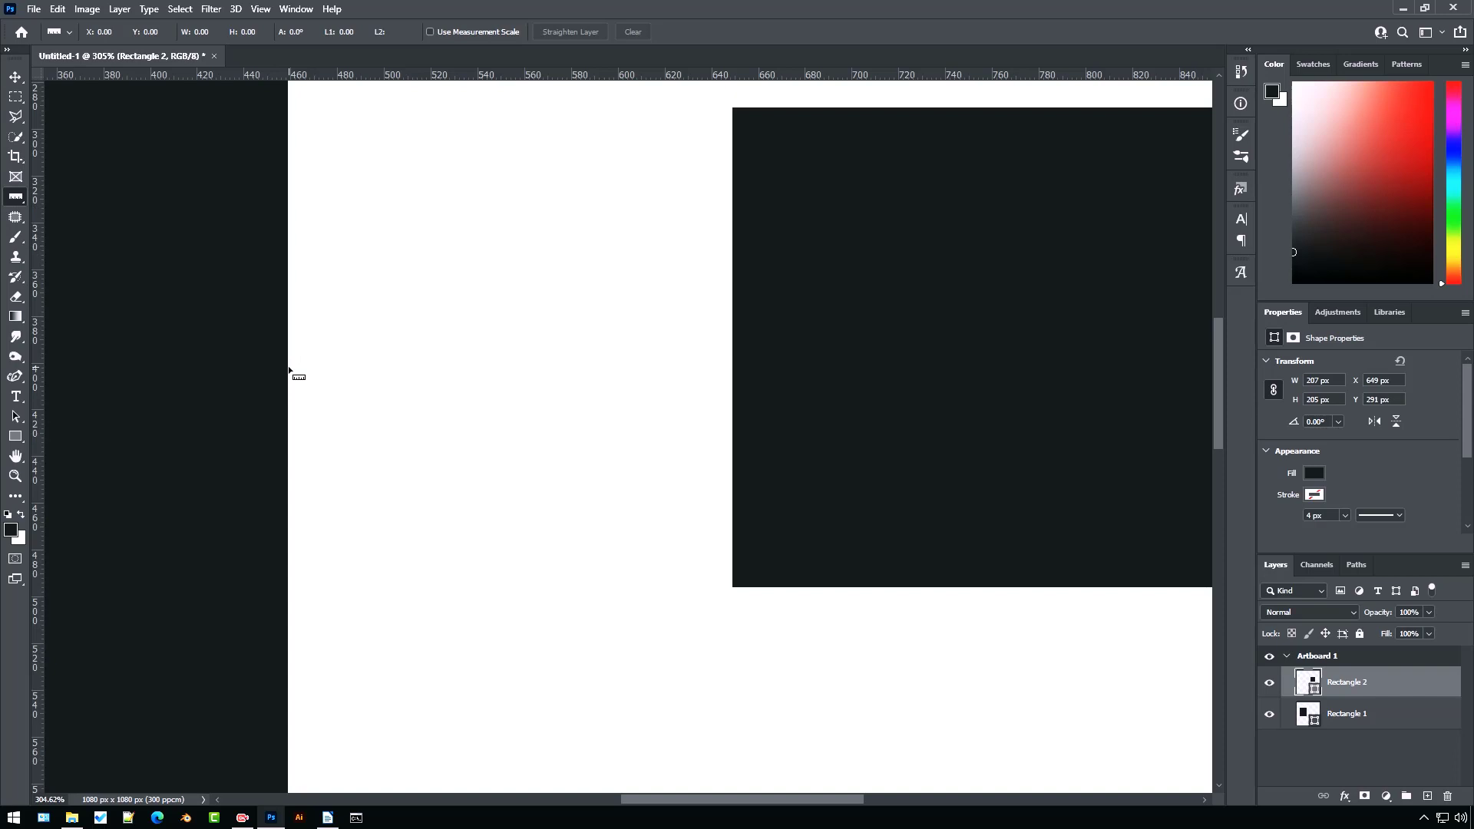
pyautogui.moveTo(289, 368); pyautogui.dragTo(733, 387)
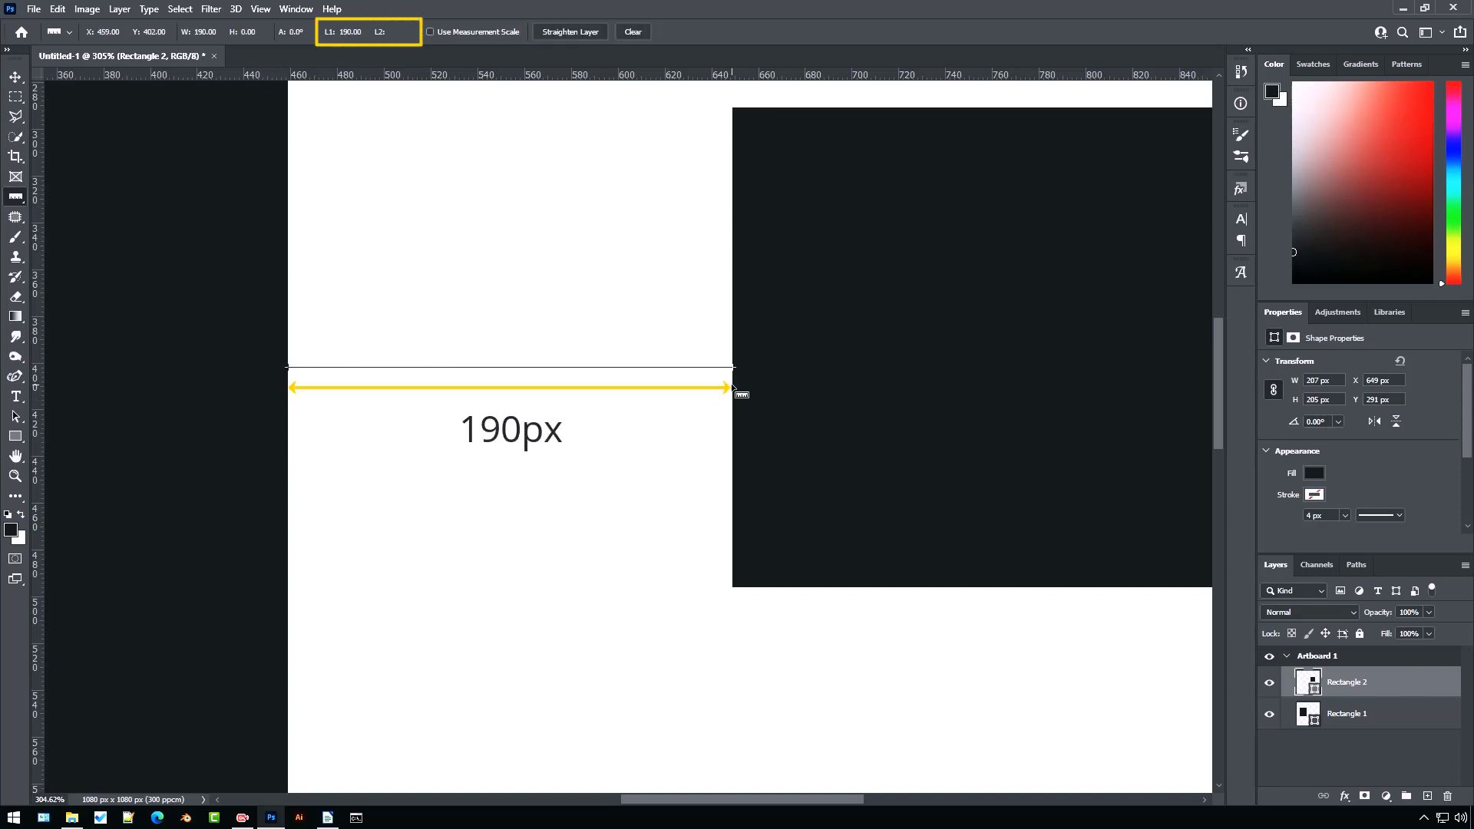
pyautogui.press('F8')
pyautogui.click(634, 32)
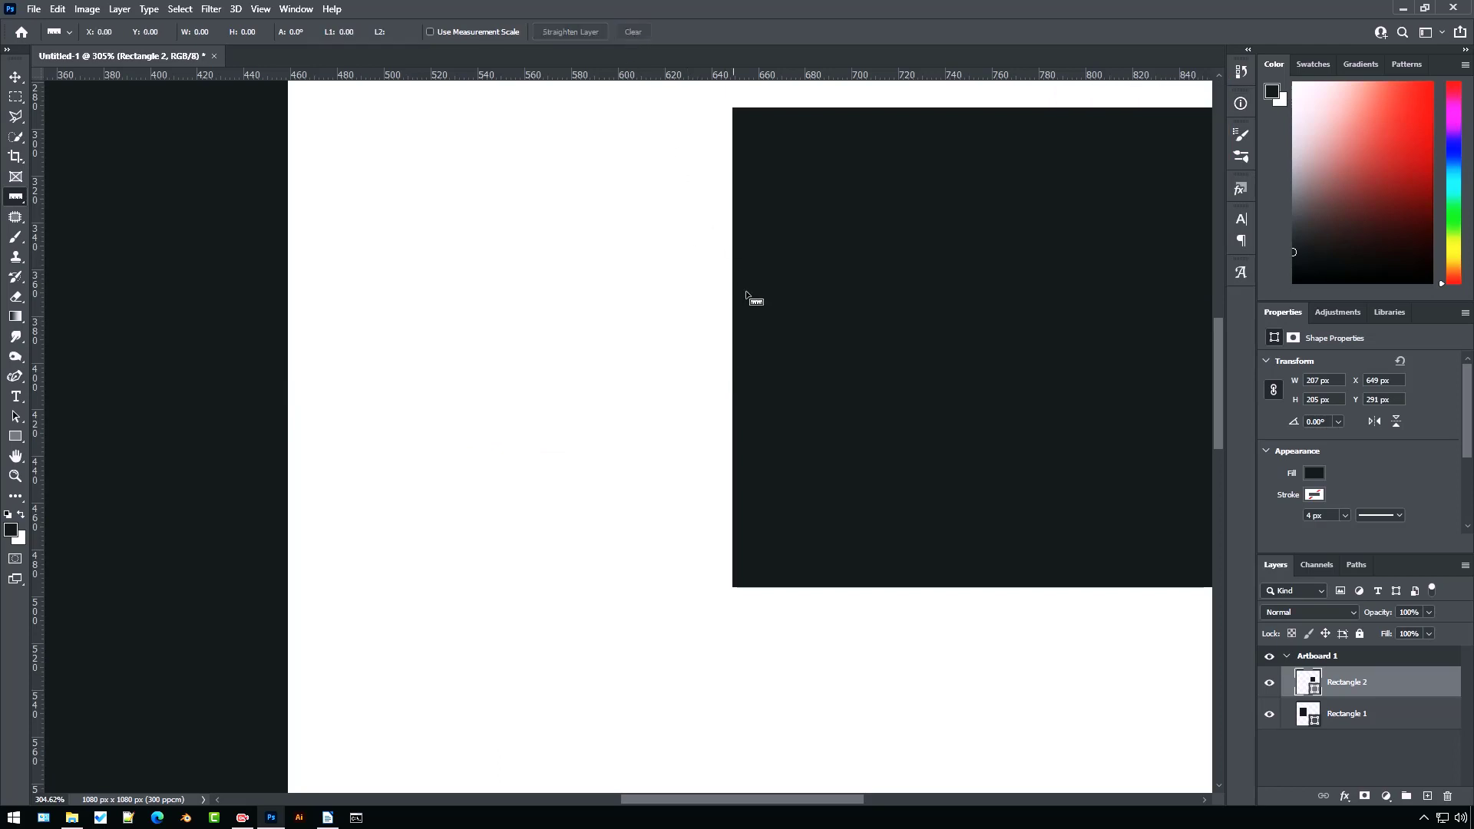
# Add a second artboard to the right of the first Instagram post artboard
pyautogui.press('v')
pyautogui.hotkey('ctrl', '0')
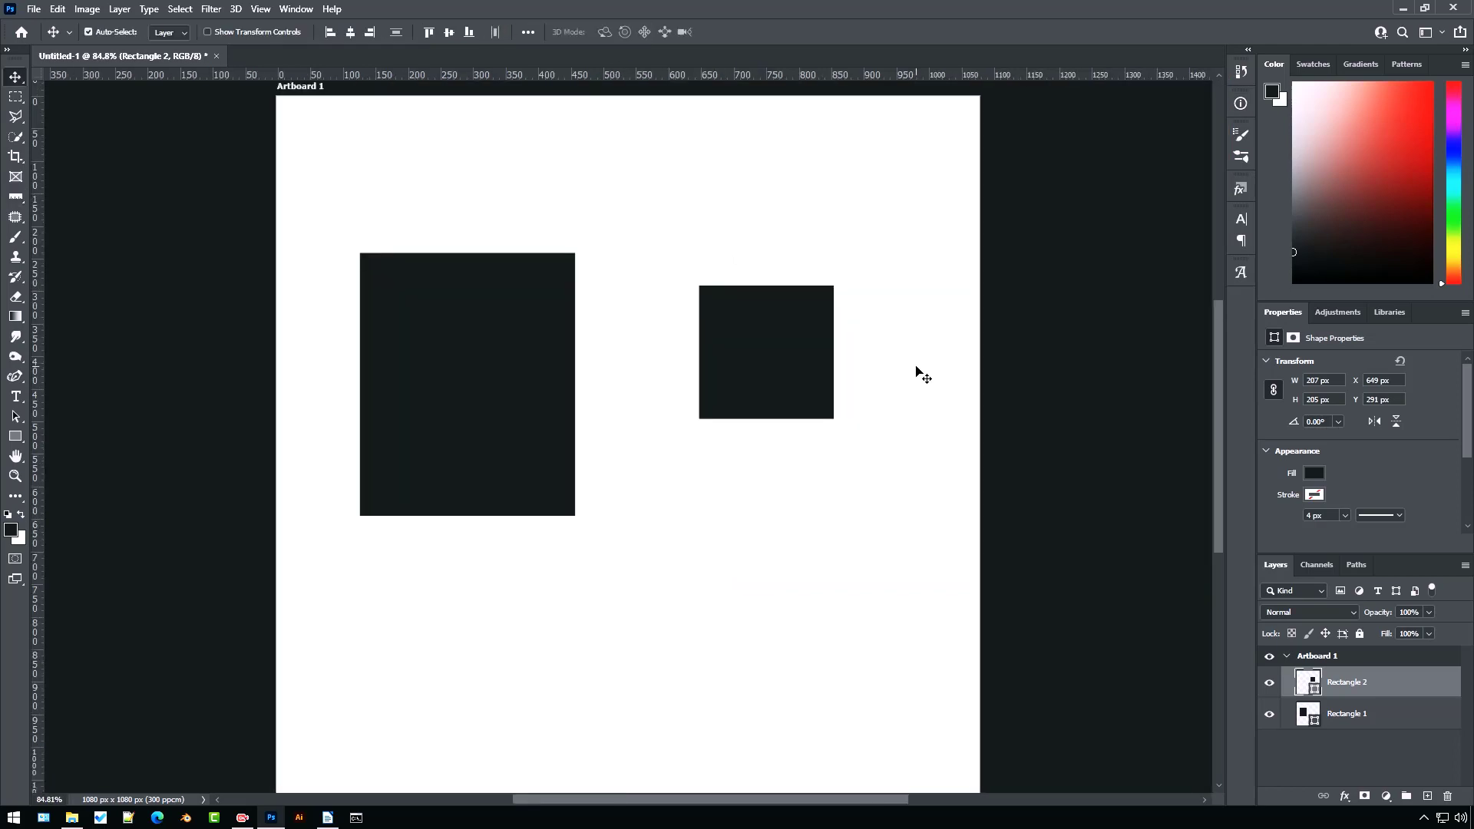
pyautogui.click(917, 373)
pyautogui.scroll(1, 916, 373)
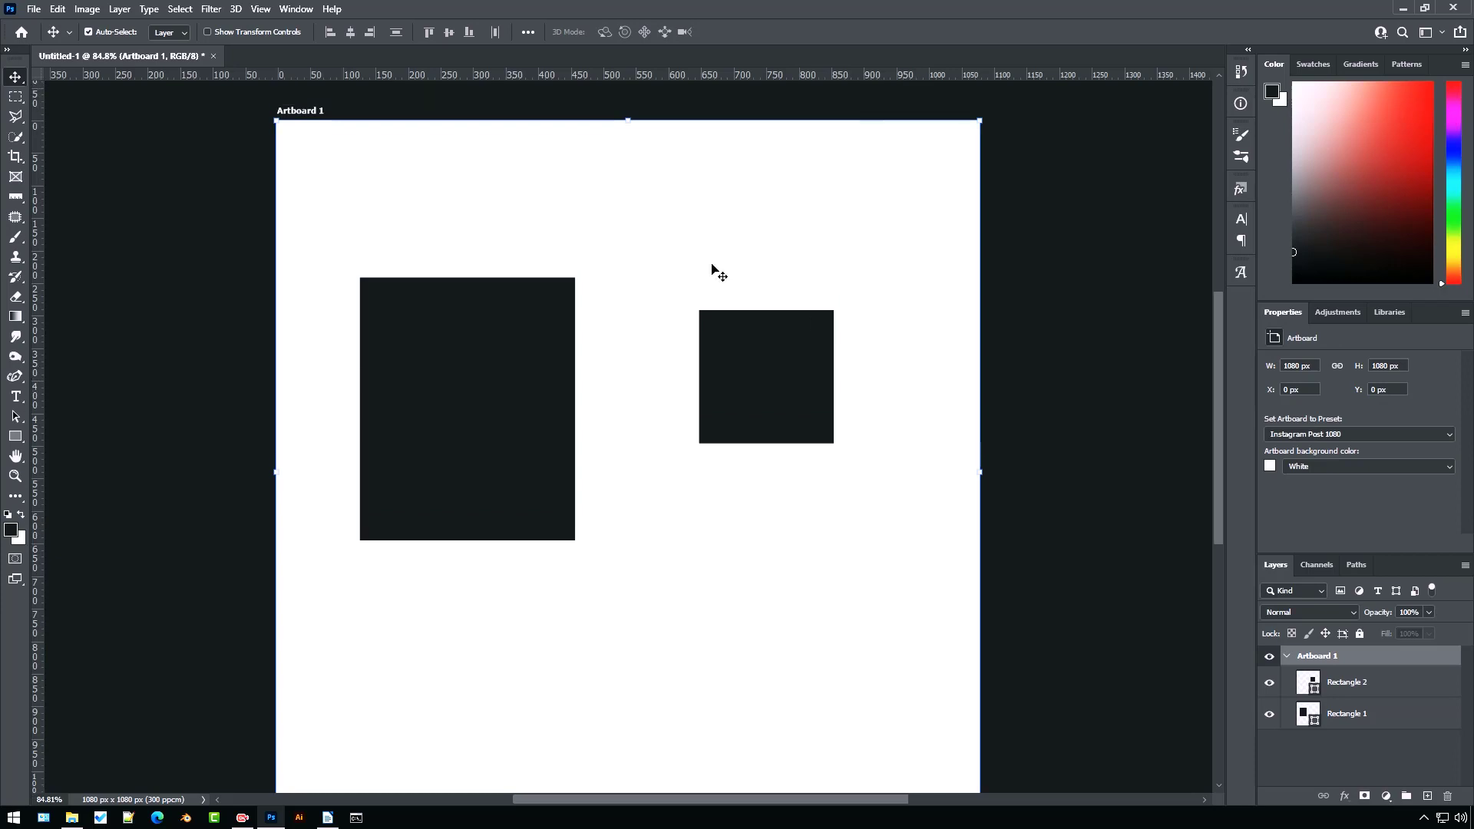
pyautogui.hotkey('shift', 'v')
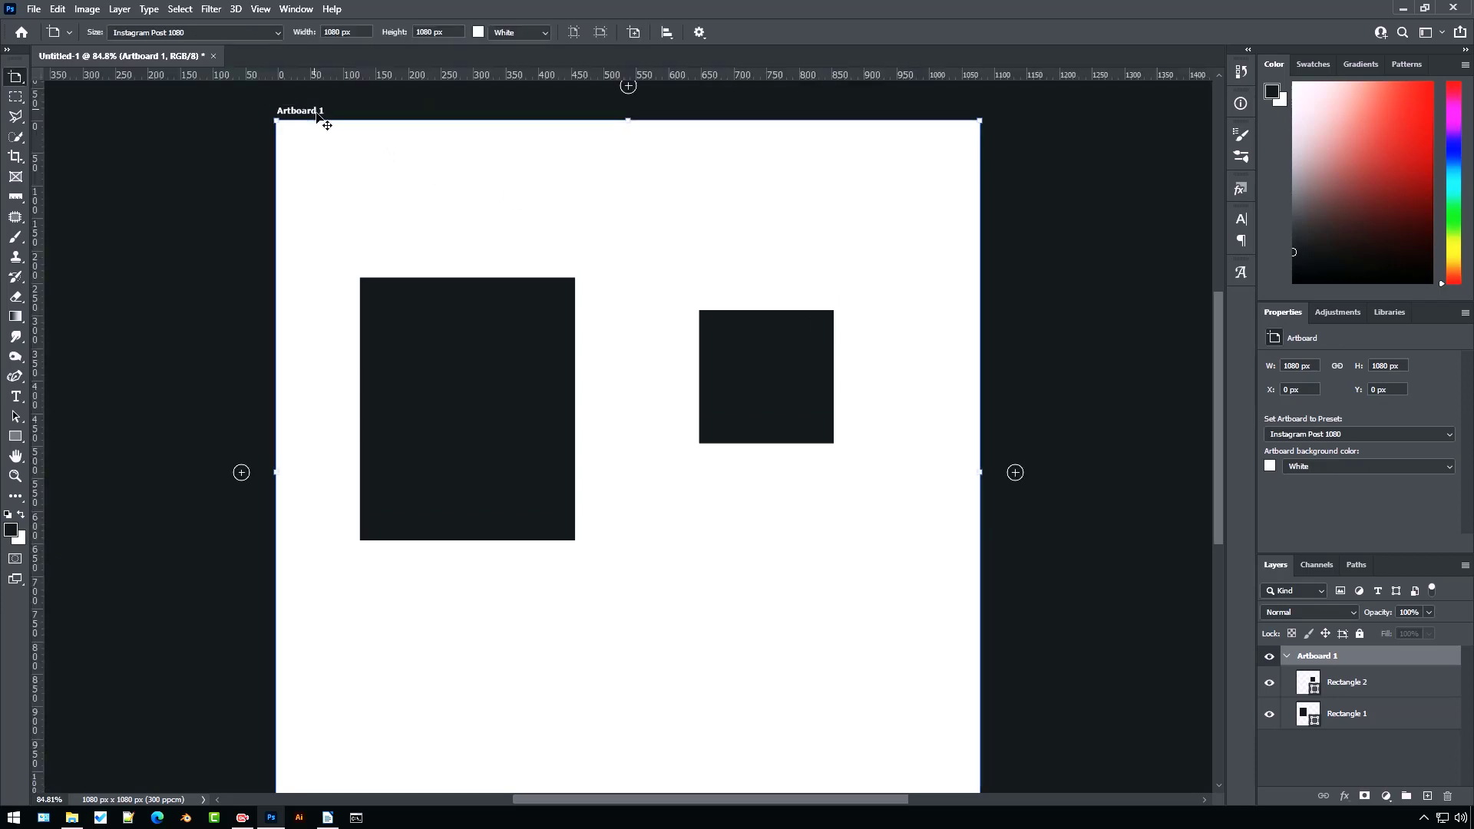
pyautogui.click(1016, 473)
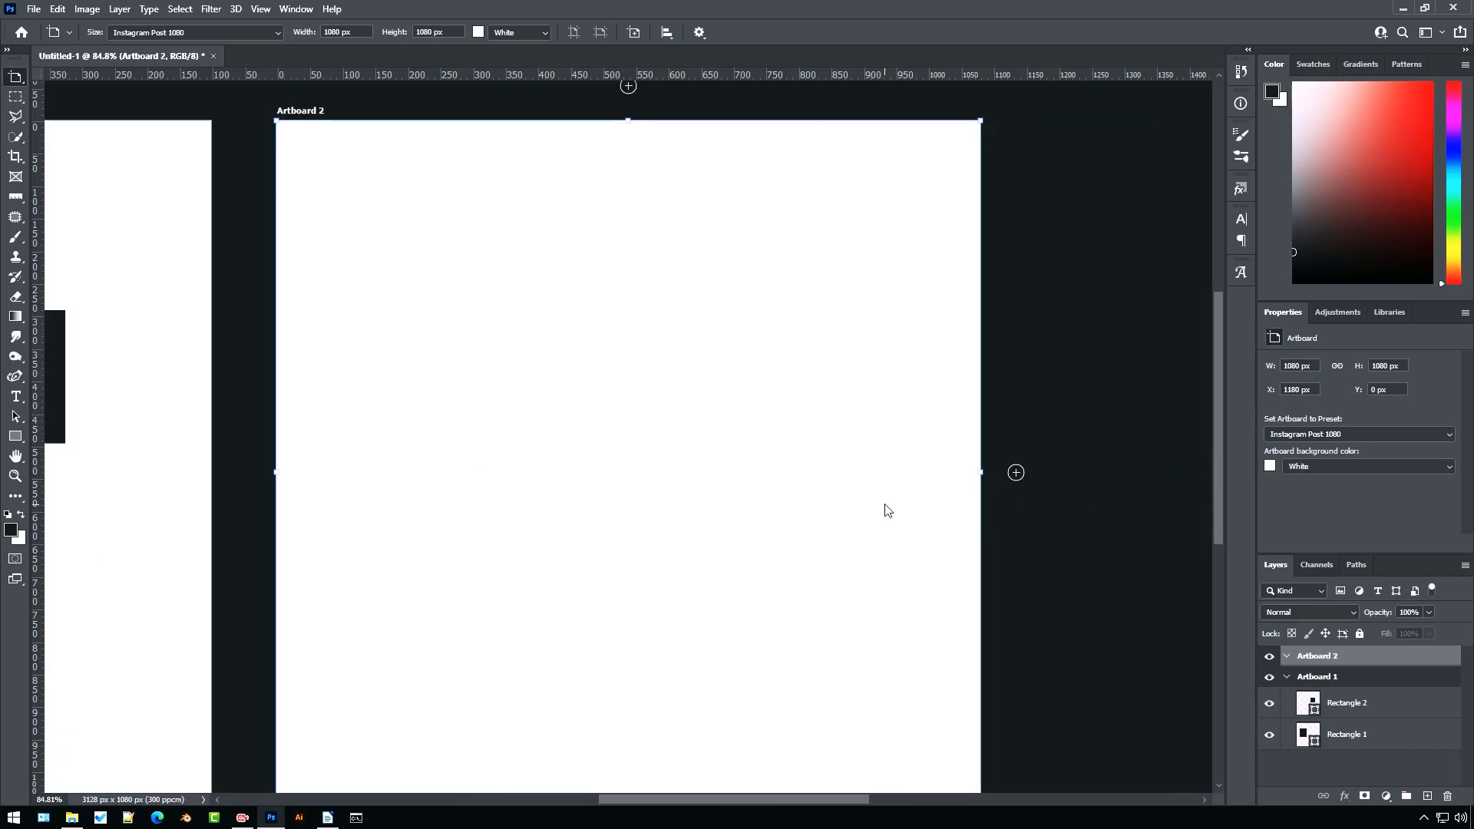
# Place Render_602.png from the Images folder onto the second artboard and commit the placement
pyautogui.press('v')
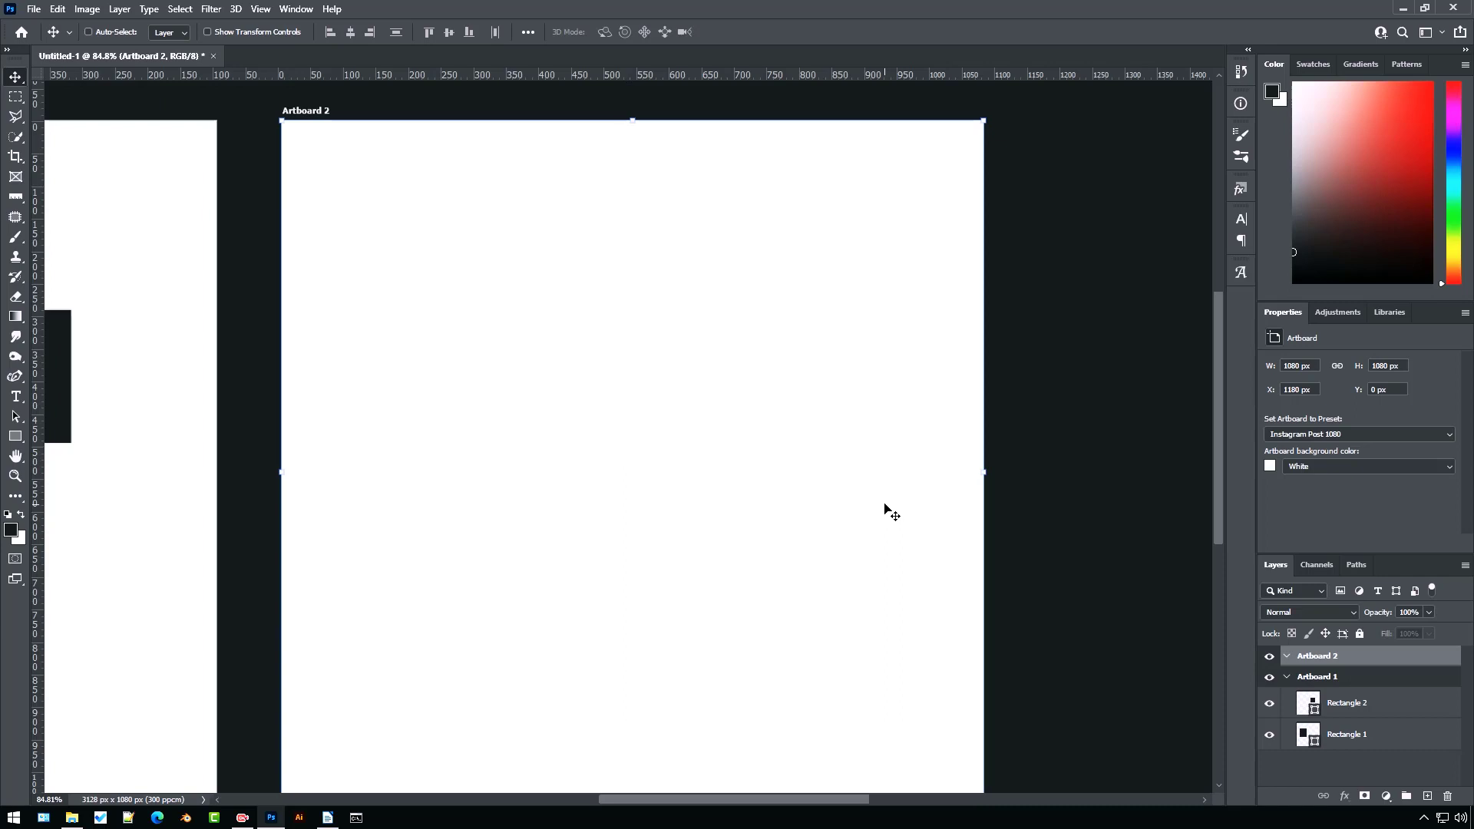
pyautogui.hotkey('ctrl', '-')
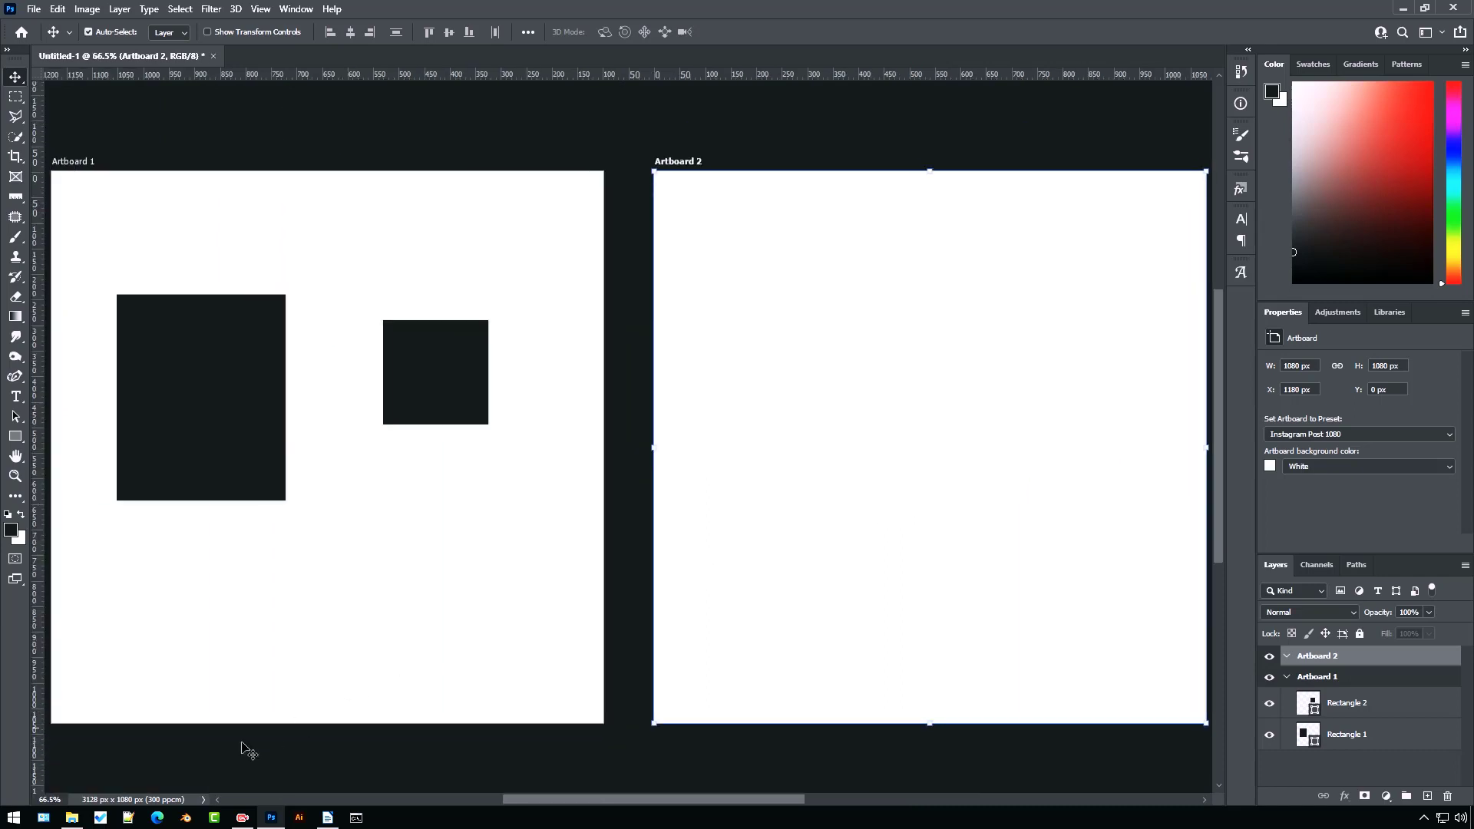
pyautogui.click(73, 819)
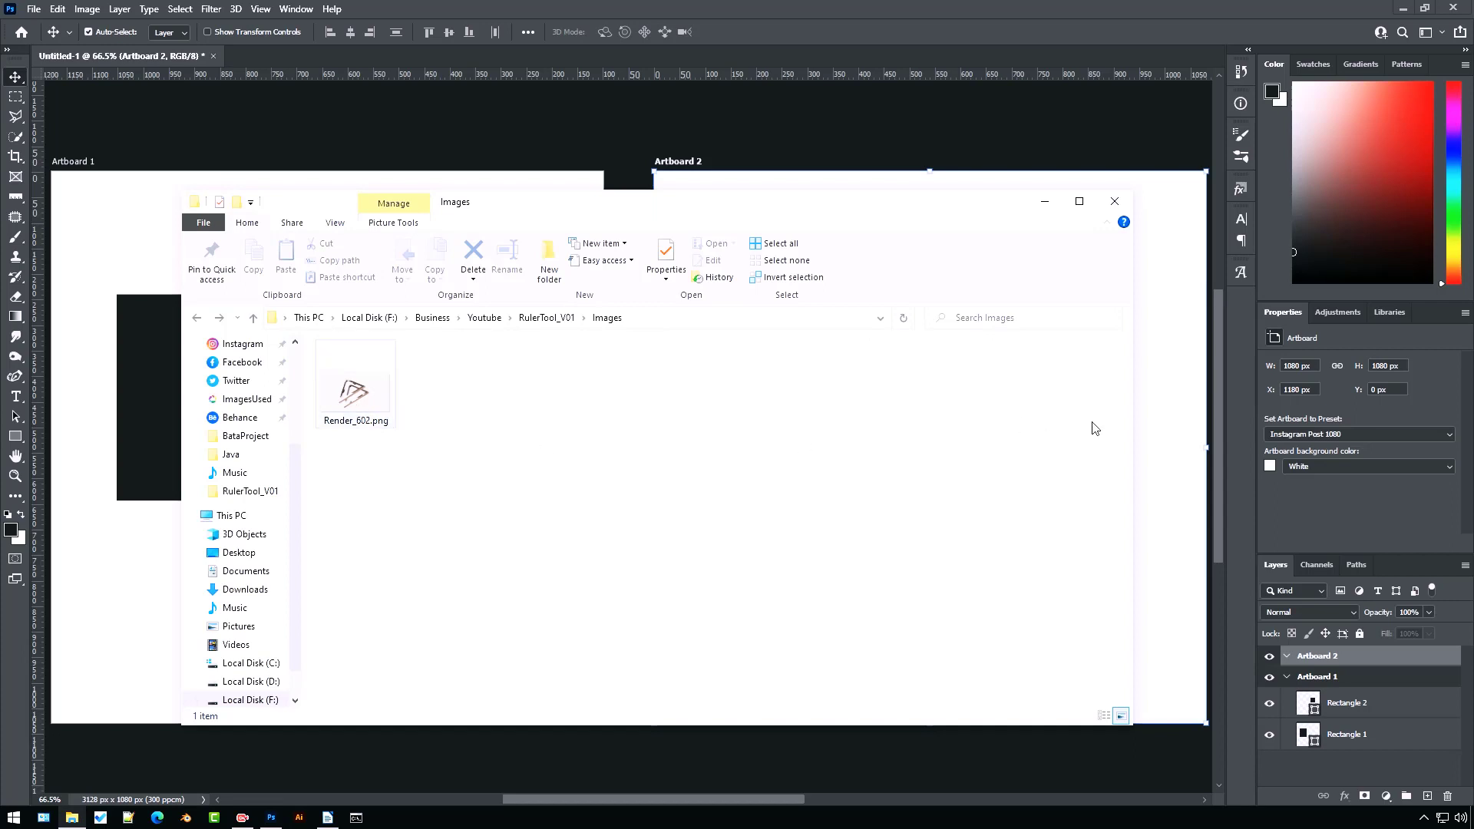
pyautogui.moveTo(1133, 427); pyautogui.dragTo(877, 461)
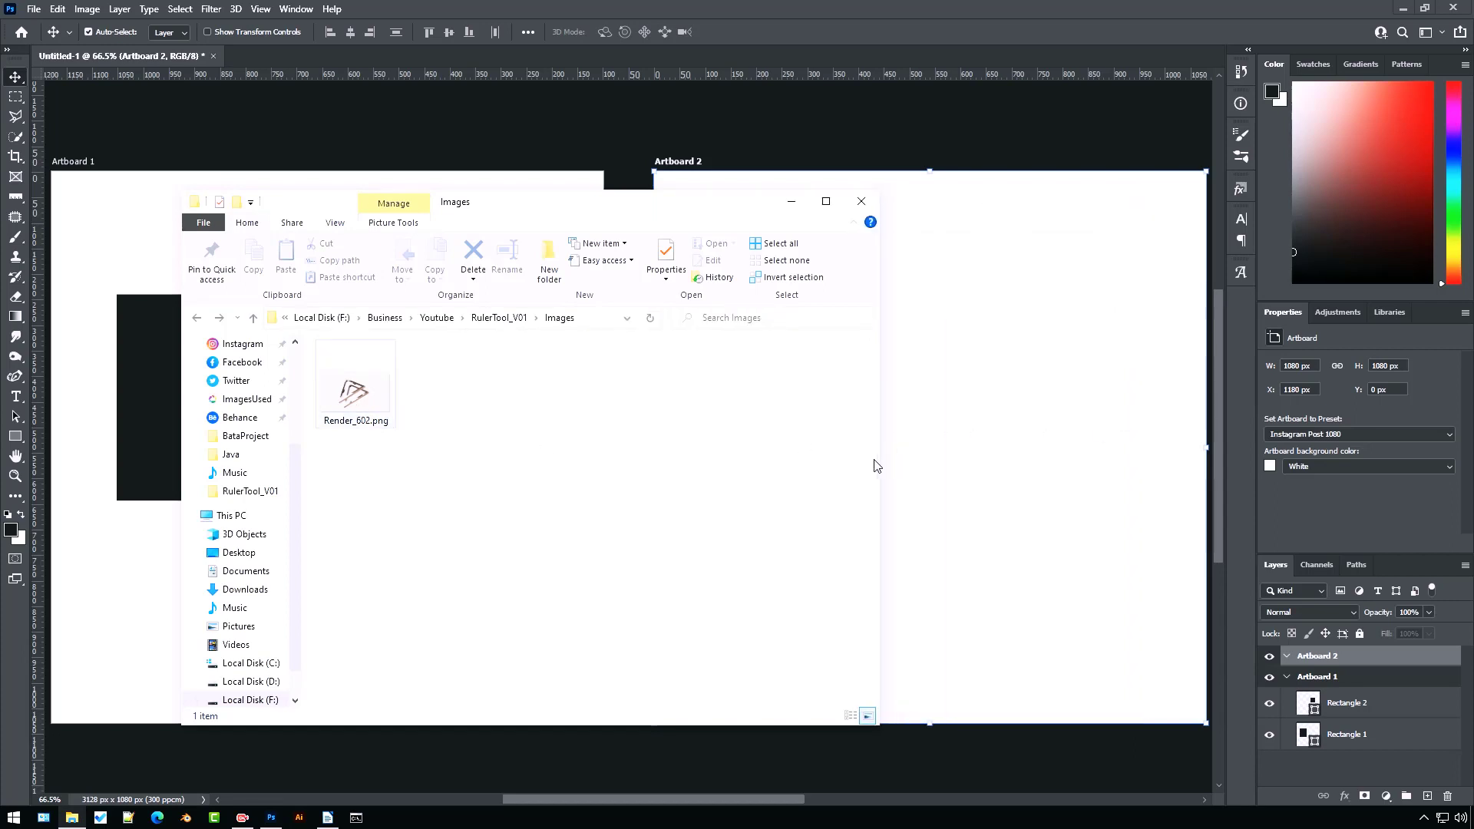
pyautogui.moveTo(380, 400); pyautogui.dragTo(1030, 490)
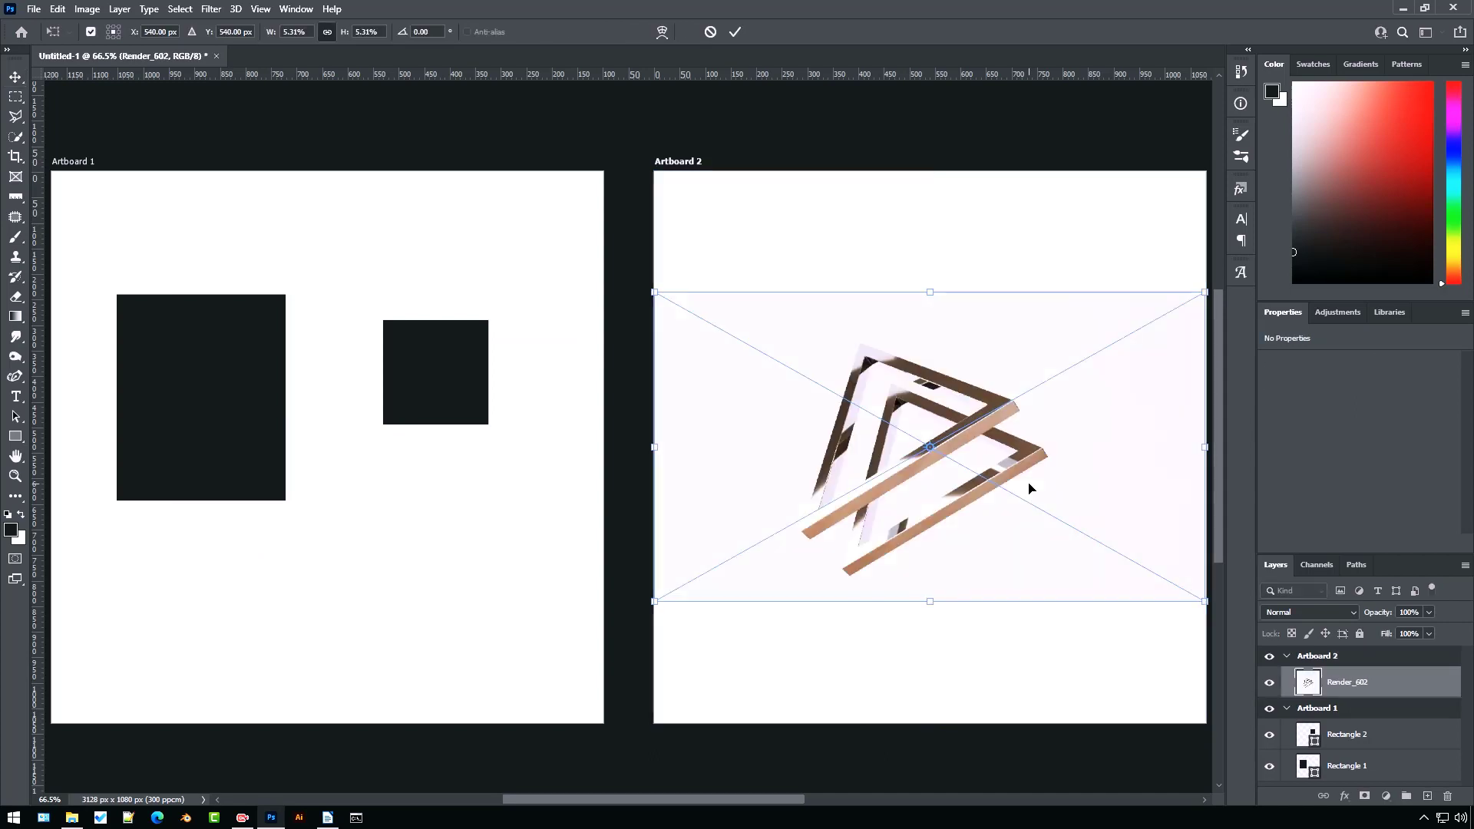
pyautogui.click(734, 34)
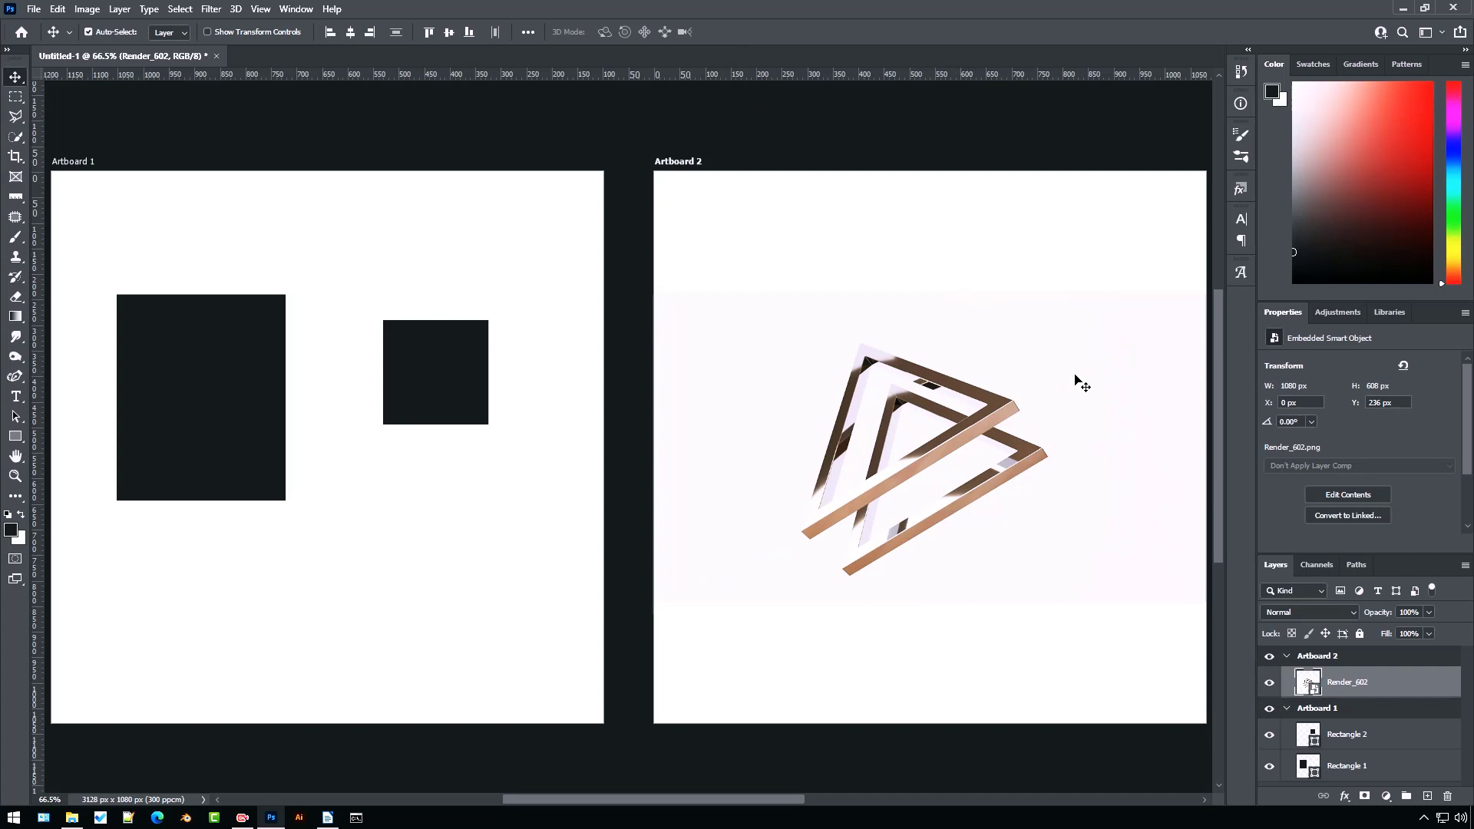
# Lock the Render_602 layer and measure the front bar's edge from its lower-left to upper-right corner with the Ruler tool
pyautogui.click(1360, 635)
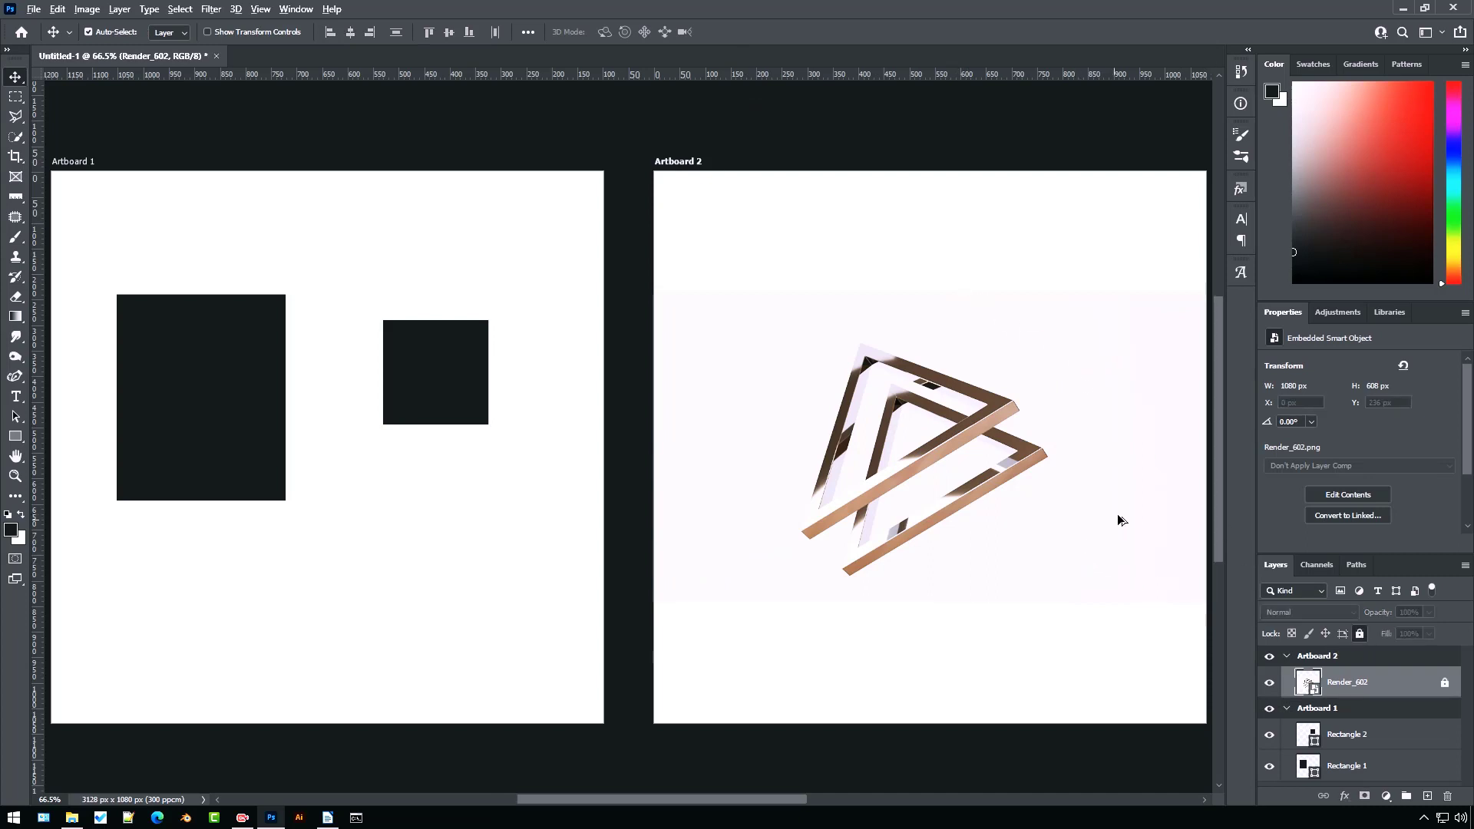
pyautogui.scroll(2, 1117, 514)
pyautogui.scroll(2, 1117, 513)
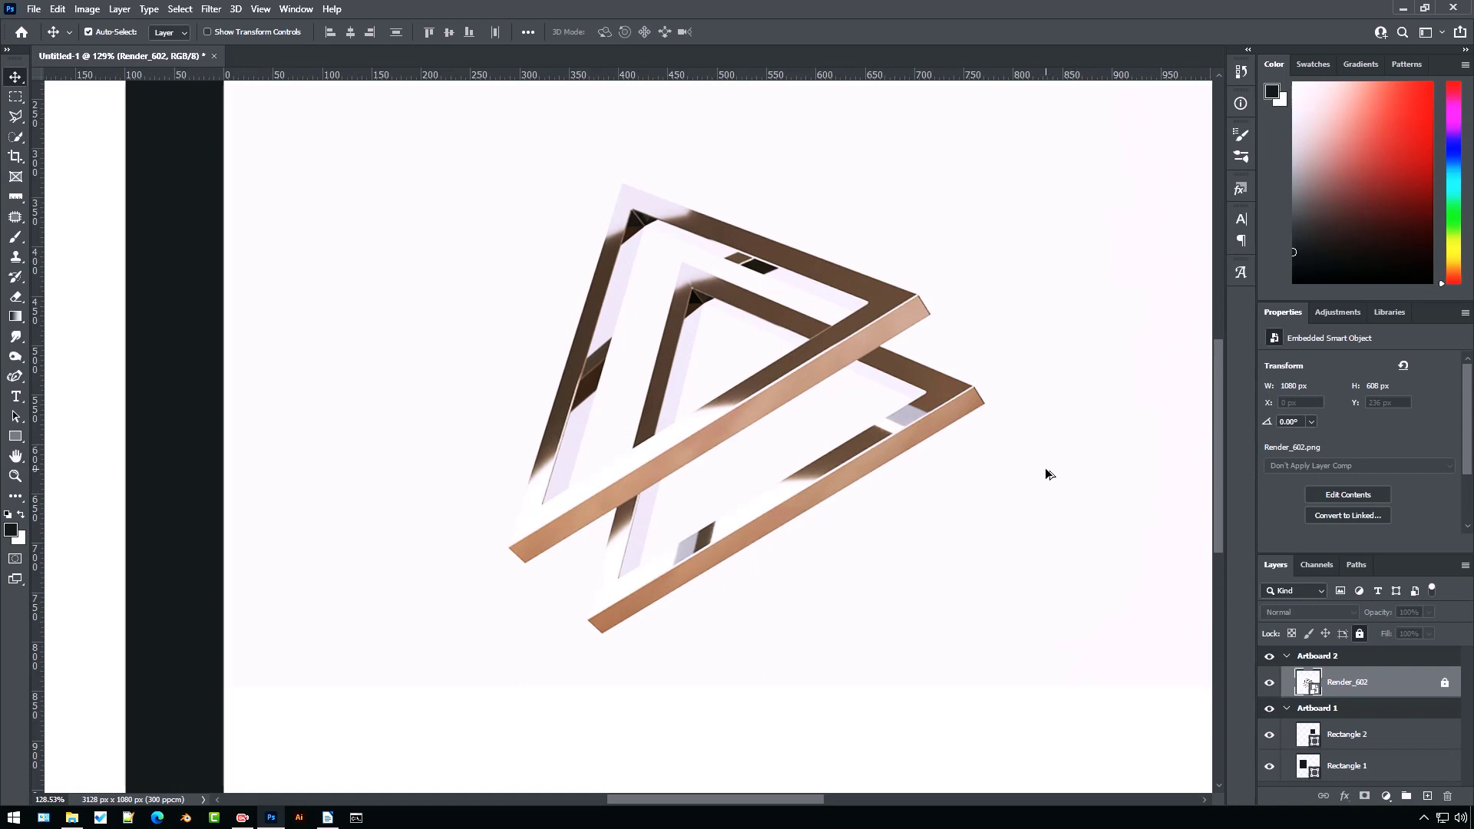
pyautogui.scroll(2, 1036, 469)
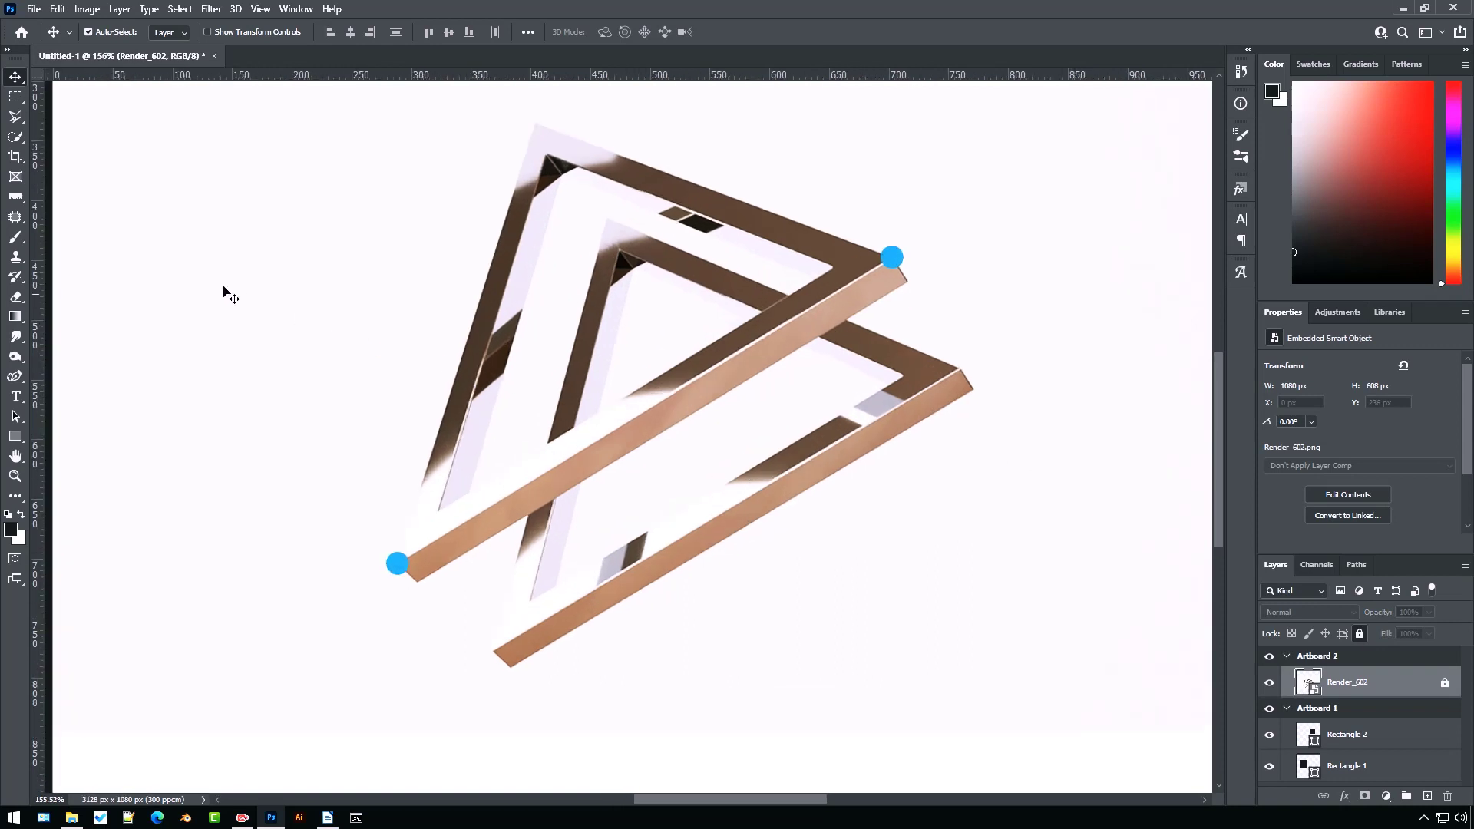
pyautogui.click(17, 199)
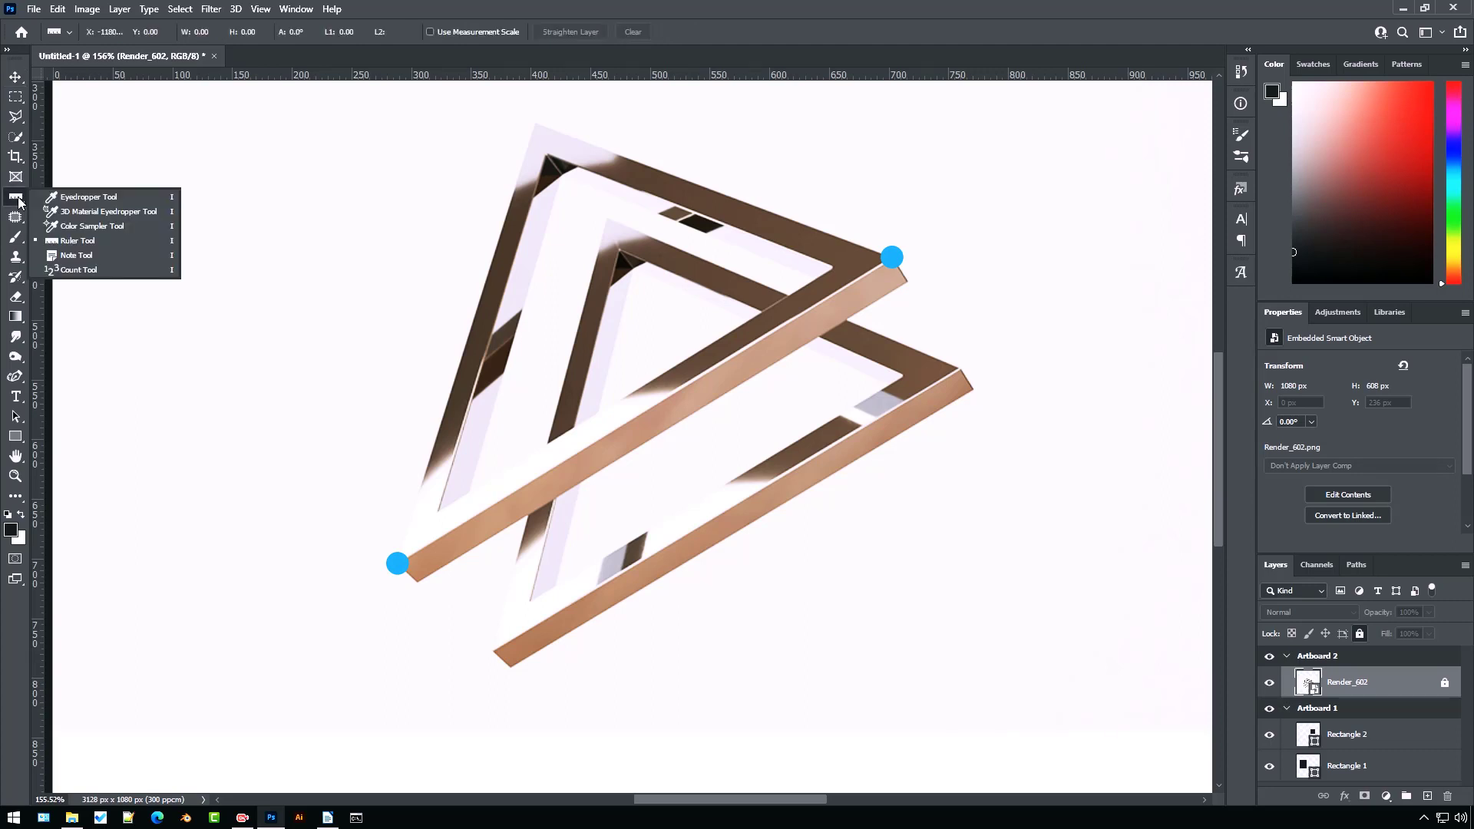
pyautogui.click(19, 202)
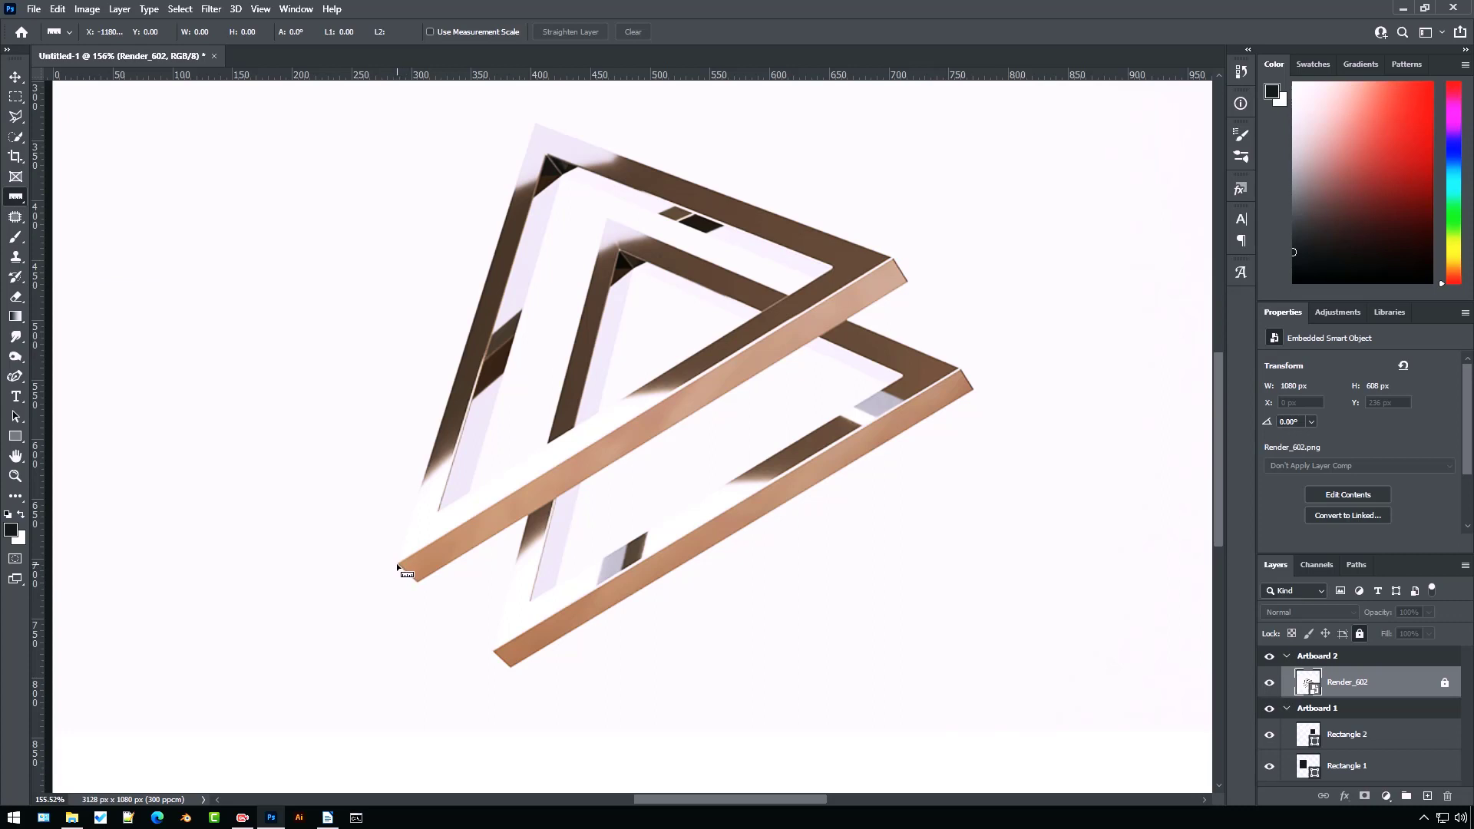
pyautogui.moveTo(397, 564)
pyautogui.mouseDown()
pyautogui.moveTo(652, 431)
pyautogui.moveTo(893, 260)
pyautogui.mouseUp()
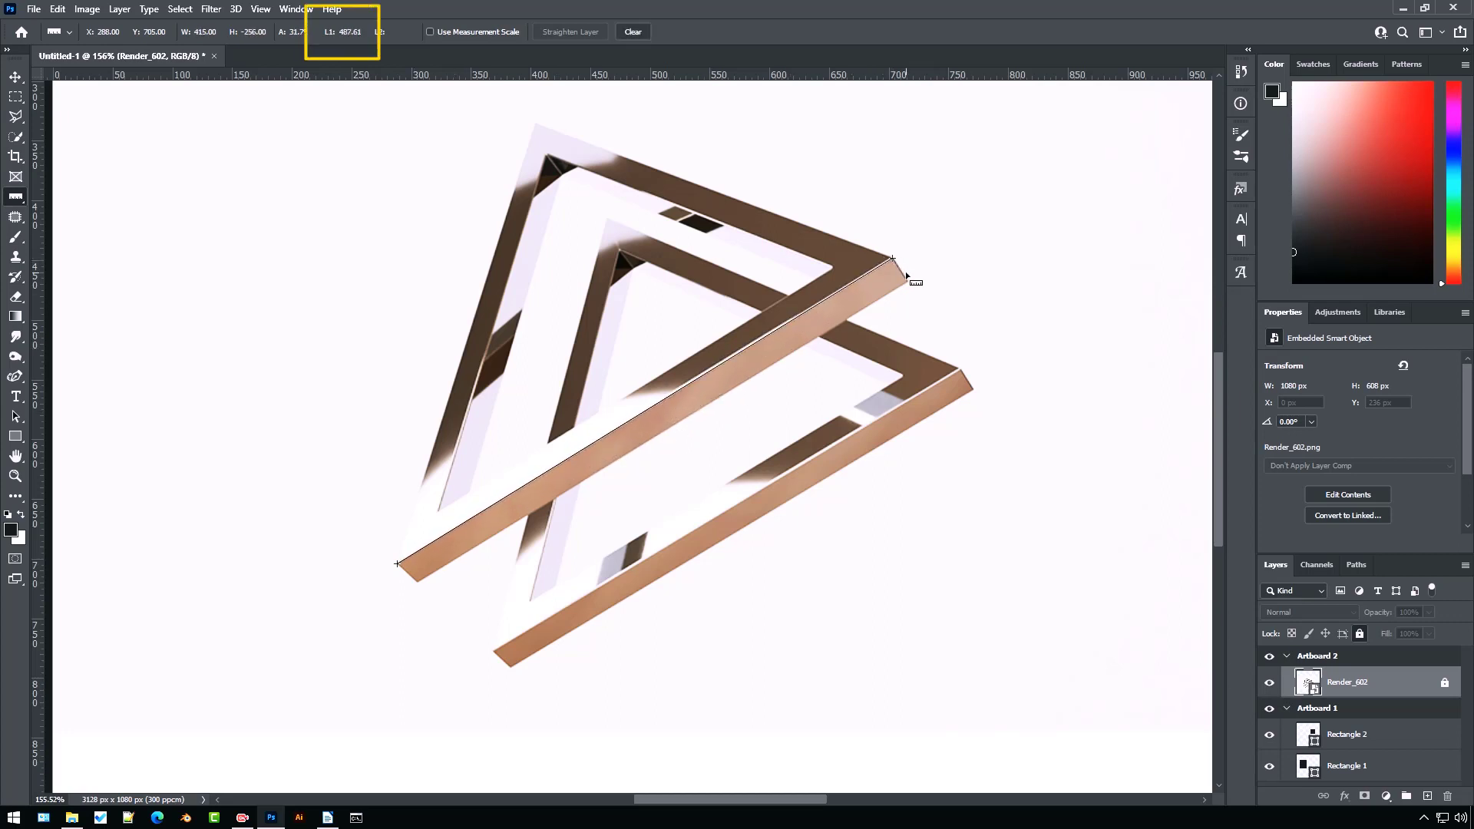
# Extend the measurement with a second ruler arm from the bar's right corner to the triangle's top corner to measure the angle
pyautogui.scroll(2, 907, 274)
pyautogui.scroll(6, 906, 273)
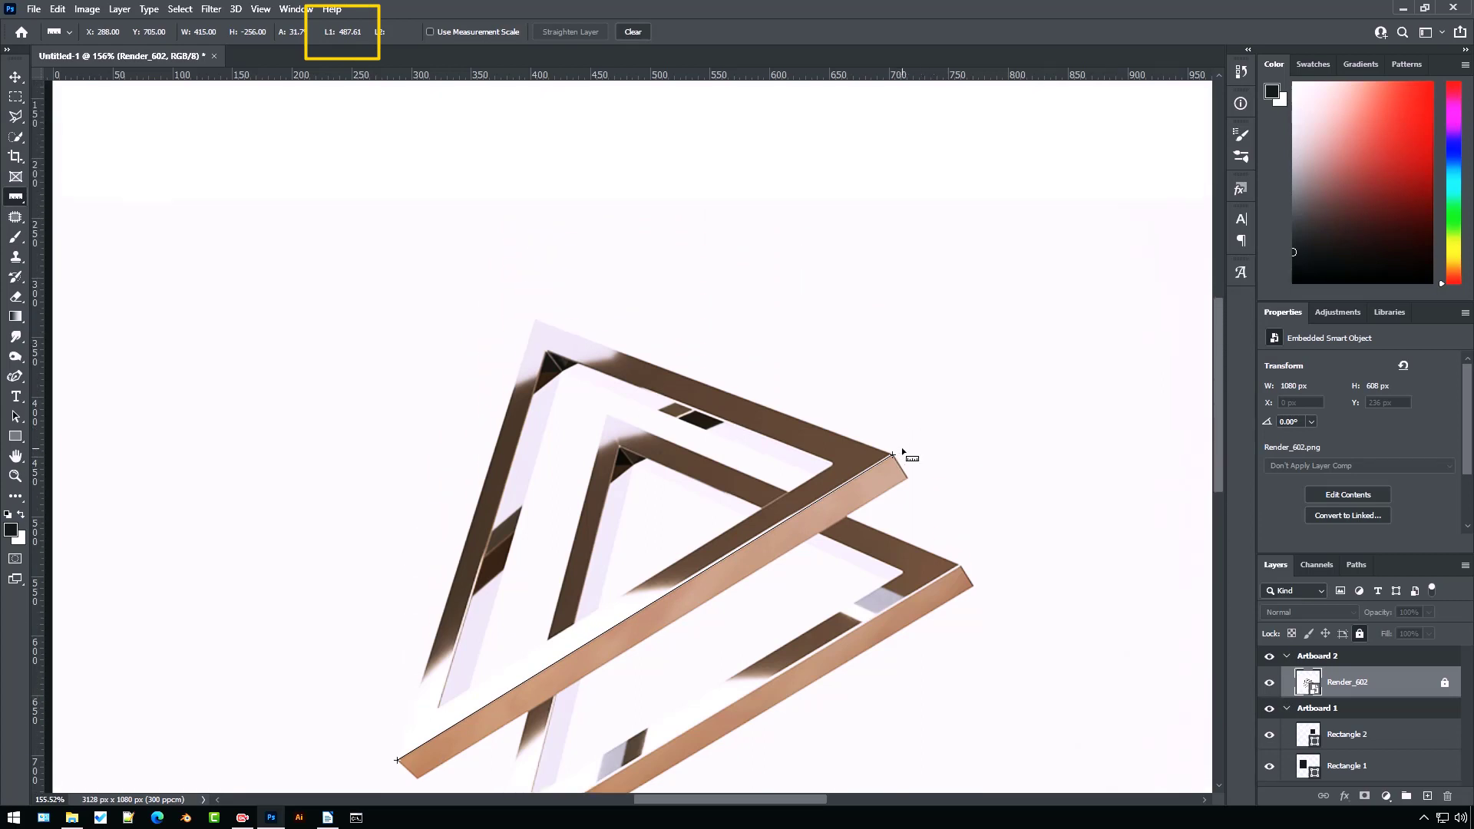
pyautogui.press('alt')
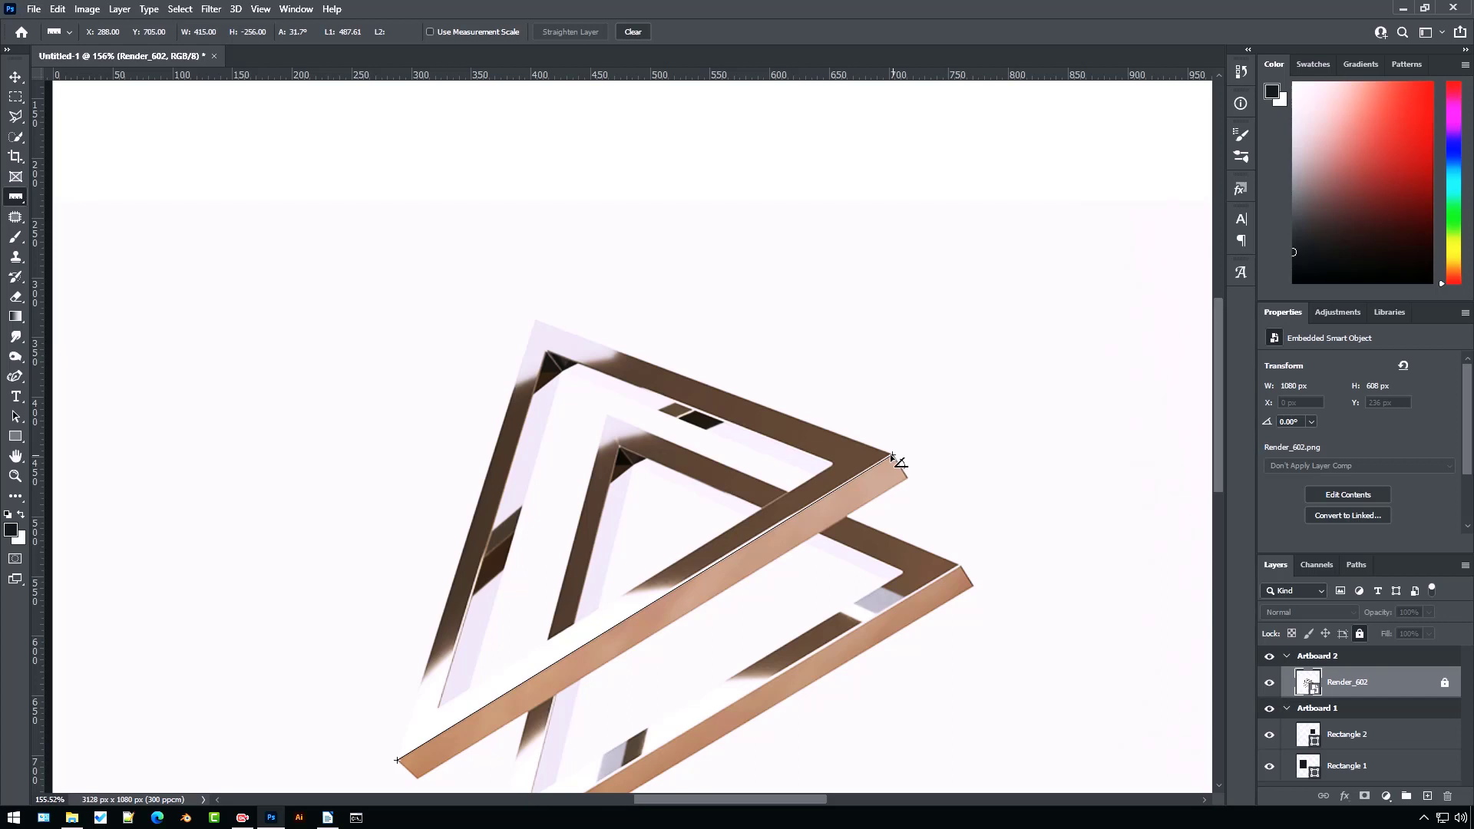
pyautogui.moveTo(893, 457)
pyautogui.mouseDown()
pyautogui.moveTo(618, 374)
pyautogui.moveTo(547, 344)
pyautogui.moveTo(535, 321)
pyautogui.mouseUp()
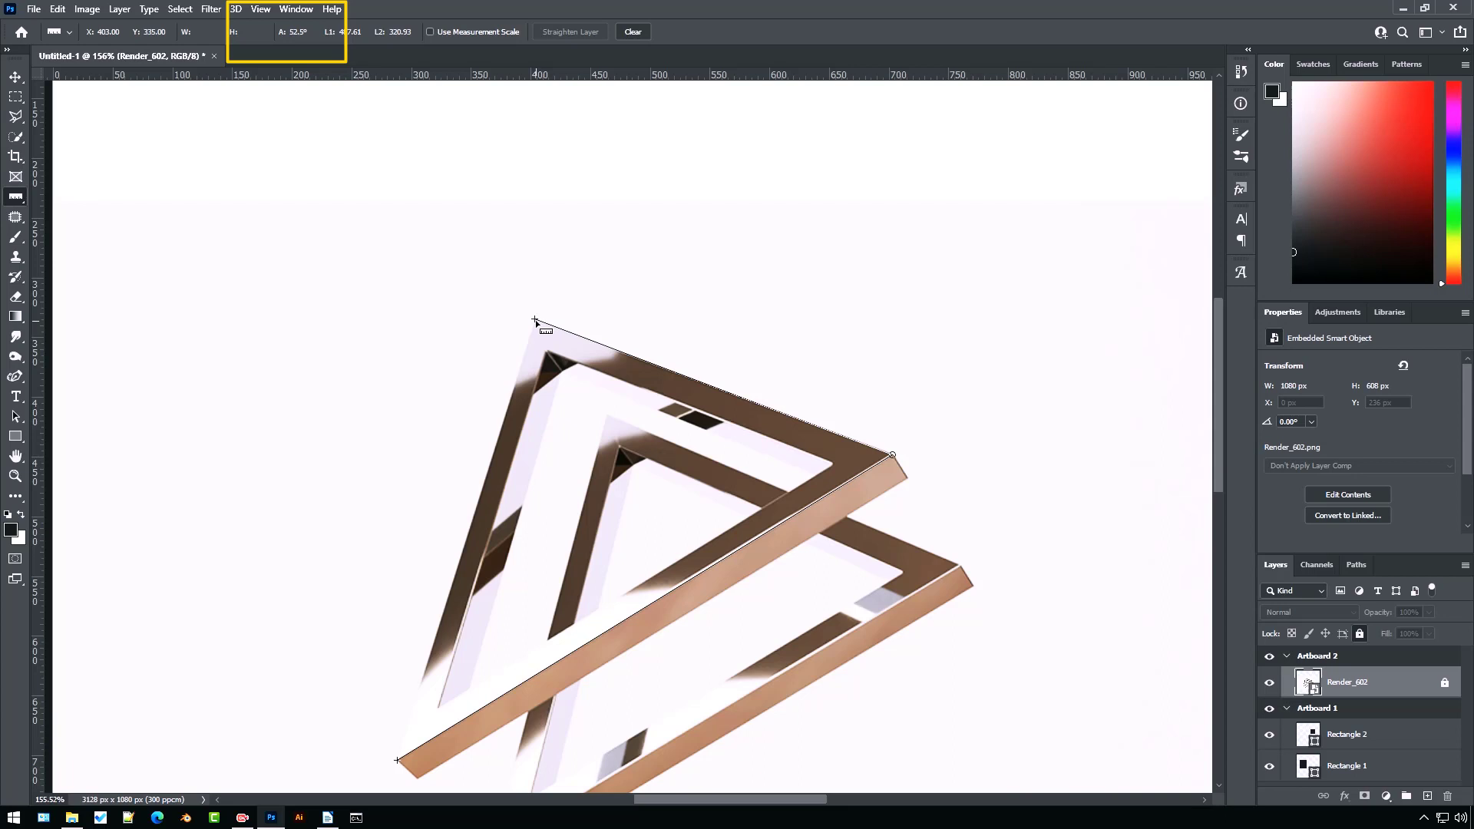
pyautogui.moveTo(535, 320)
pyautogui.mouseDown()
pyautogui.moveTo(638, 293)
pyautogui.moveTo(740, 233)
pyautogui.moveTo(629, 207)
pyautogui.moveTo(606, 218)
pyautogui.moveTo(445, 395)
pyautogui.moveTo(635, 191)
pyautogui.moveTo(438, 398)
pyautogui.moveTo(688, 198)
pyautogui.moveTo(477, 379)
pyautogui.moveTo(500, 322)
pyautogui.moveTo(537, 322)
pyautogui.mouseUp()
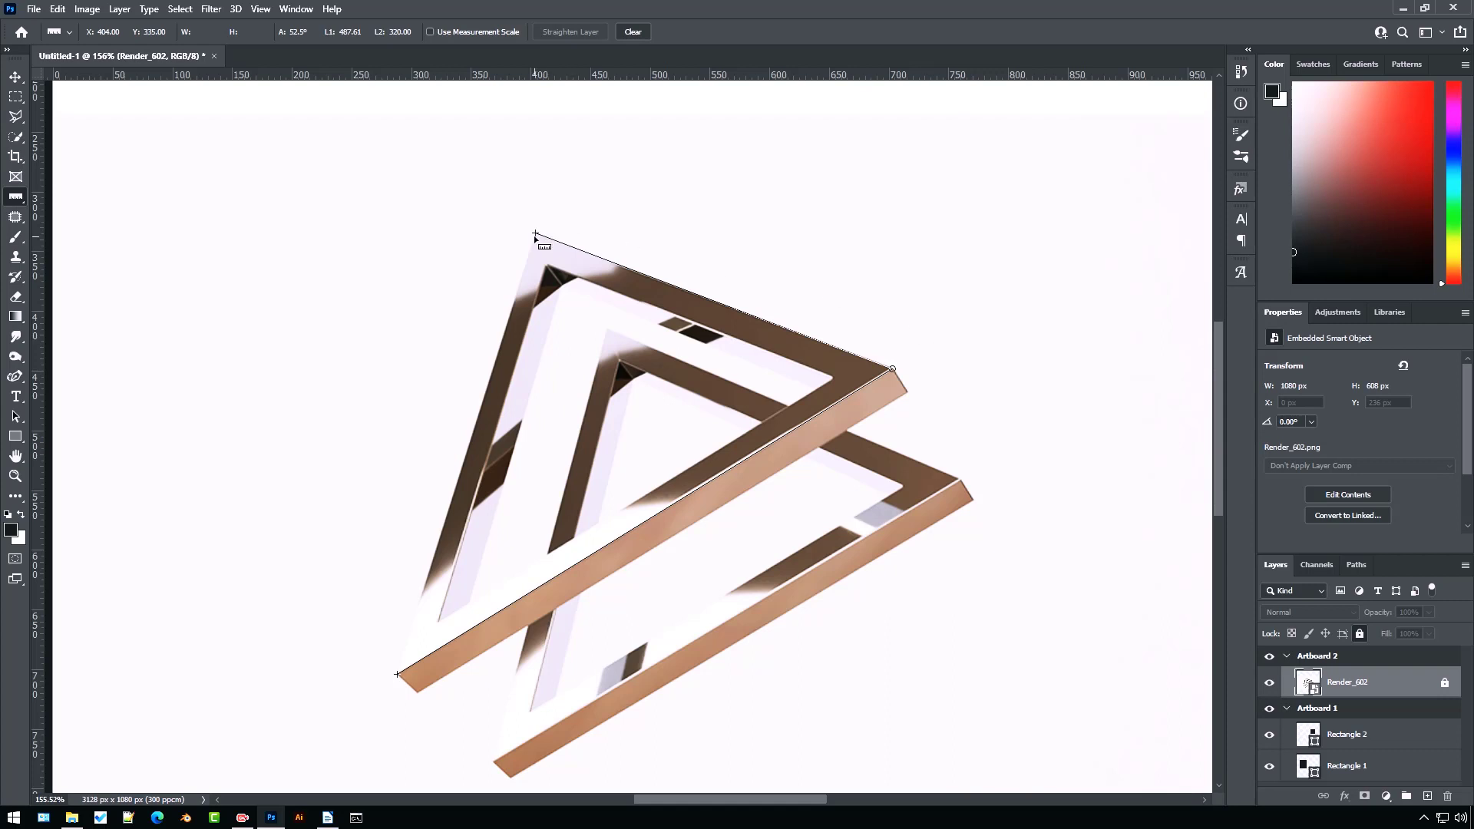
# Fine-tune the three ruler end points onto the triangle's corners
pyautogui.moveTo(546, 229)
pyautogui.mouseDown()
pyautogui.moveTo(359, 230)
pyautogui.moveTo(768, 166)
pyautogui.moveTo(606, 188)
pyautogui.moveTo(535, 232)
pyautogui.mouseUp()
pyautogui.moveTo(397, 675)
pyautogui.mouseDown()
pyautogui.moveTo(197, 674)
pyautogui.moveTo(399, 764)
pyautogui.moveTo(395, 706)
pyautogui.moveTo(326, 611)
pyautogui.moveTo(398, 673)
pyautogui.mouseUp()
pyautogui.moveTo(894, 369)
pyautogui.mouseDown()
pyautogui.moveTo(883, 394)
pyautogui.moveTo(826, 410)
pyautogui.moveTo(886, 324)
pyautogui.moveTo(895, 371)
pyautogui.mouseUp()
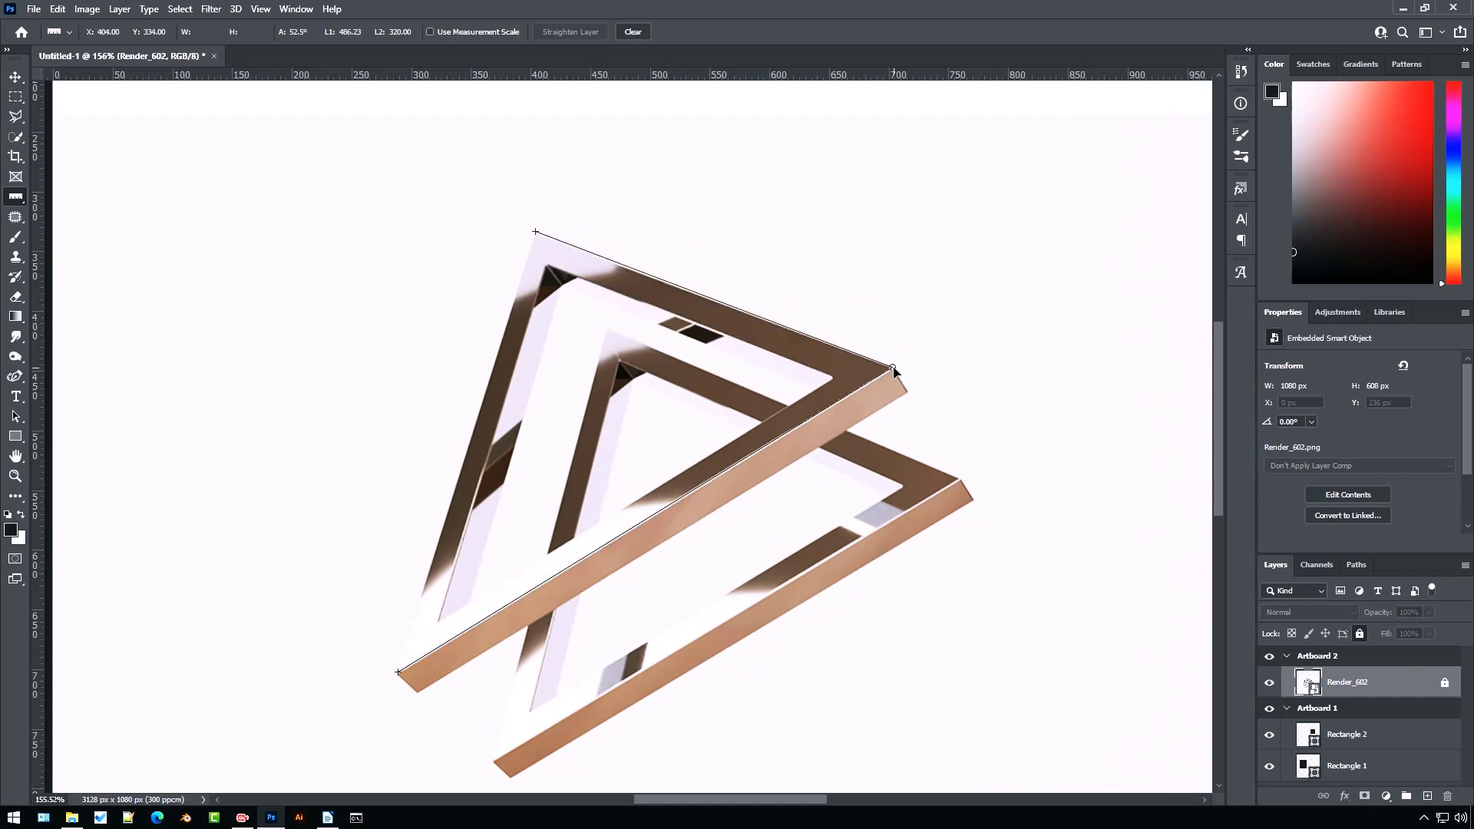
# Move the whole ruler line away and back onto the triangle, then clear the measurement
pyautogui.moveTo(779, 327); pyautogui.dragTo(605, 373)
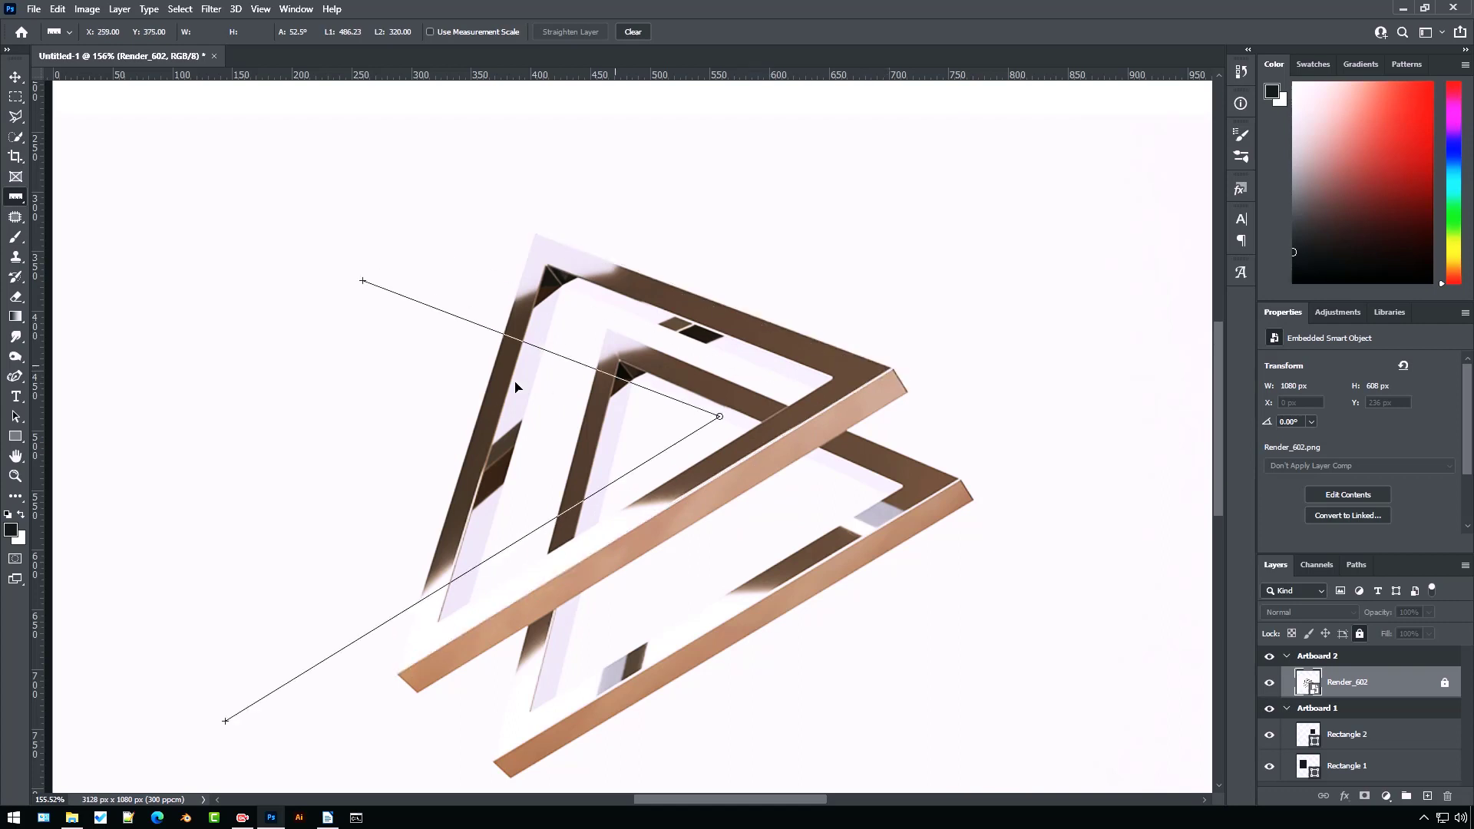
pyautogui.moveTo(516, 387); pyautogui.dragTo(780, 329)
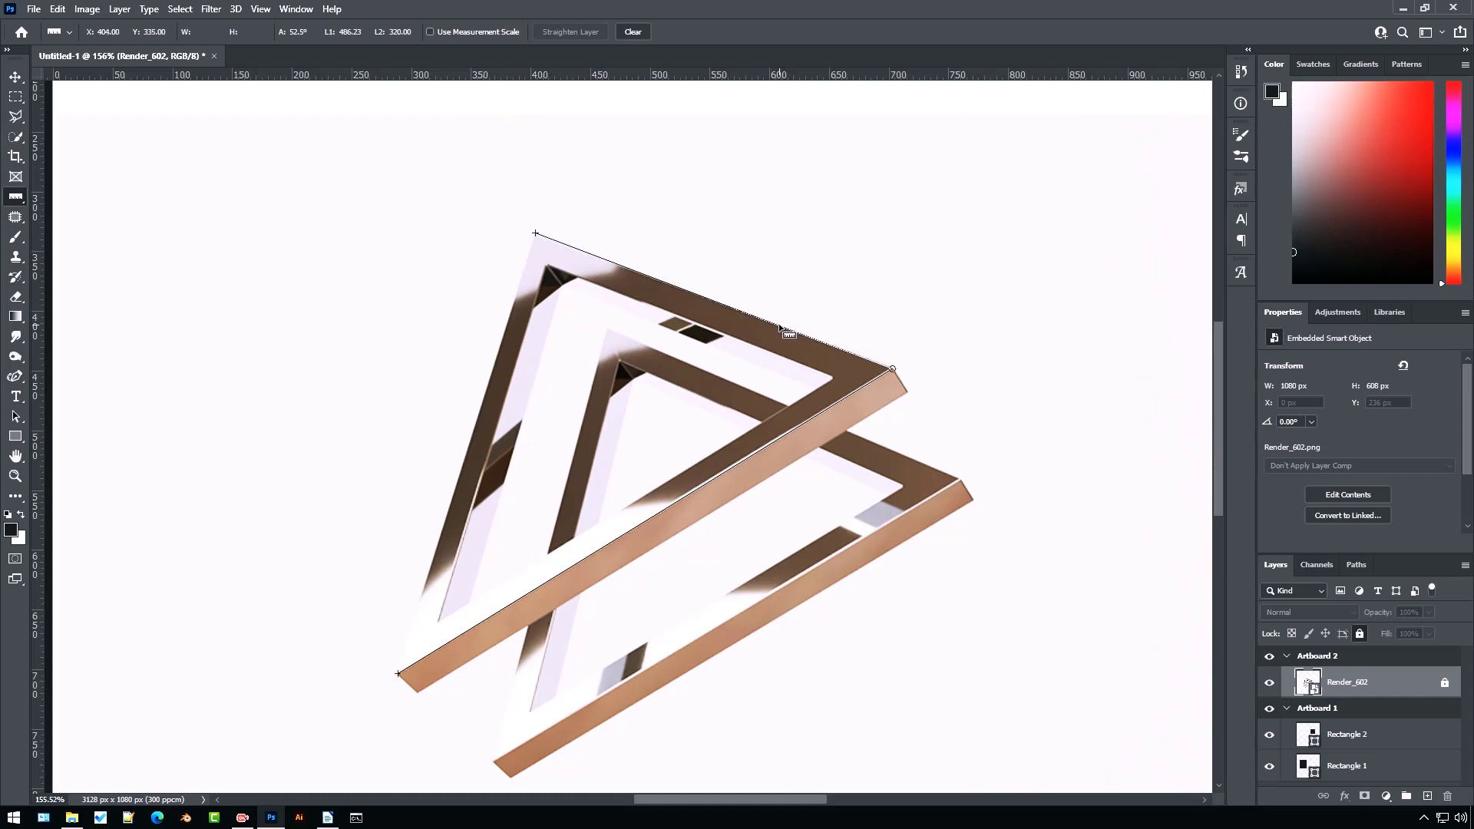
pyautogui.click(633, 32)
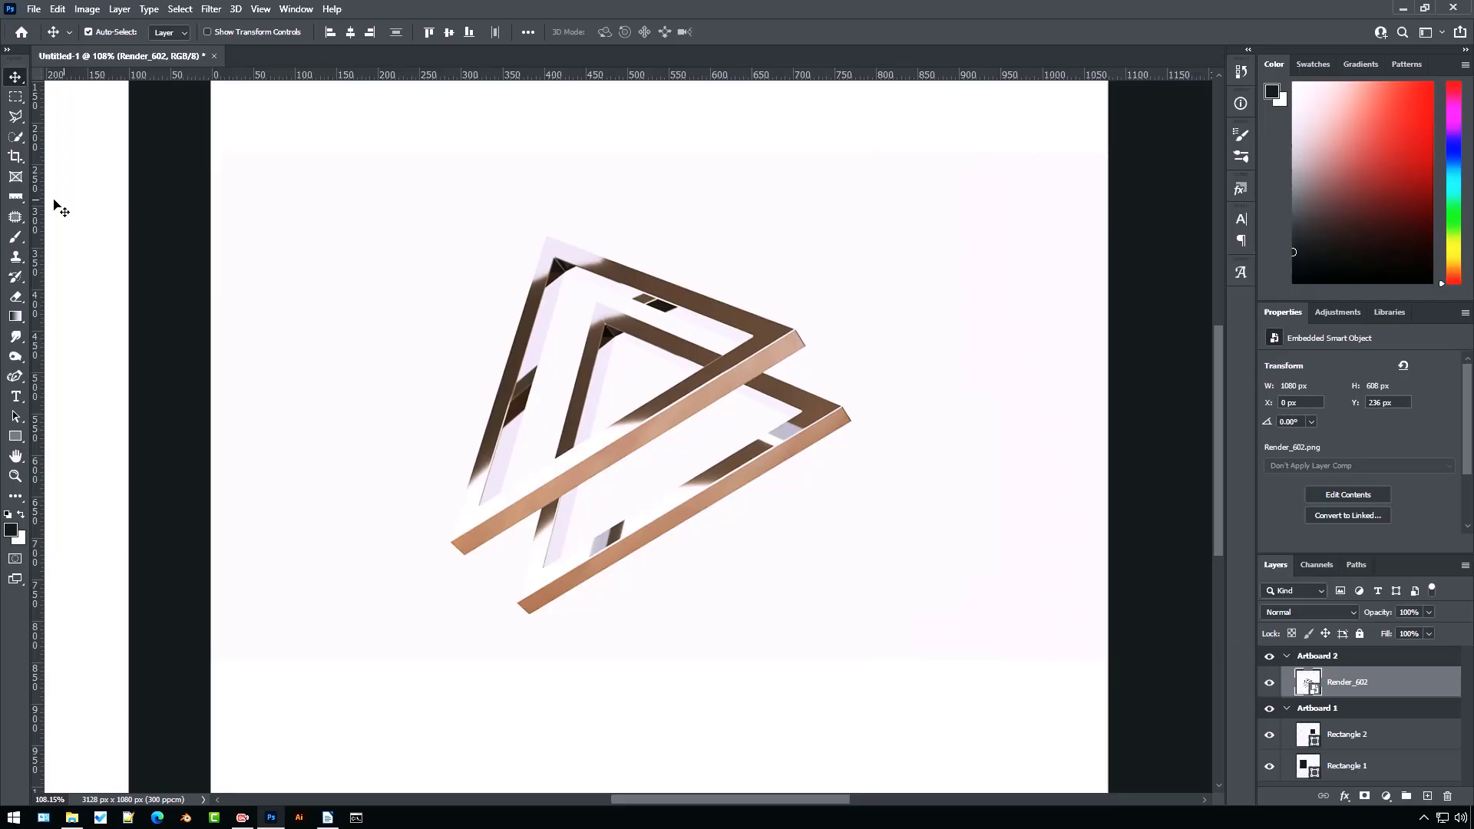
# Draw a ruler line along the front bar and straighten the layer to it, then undo the straightening
pyautogui.click(56, 207)
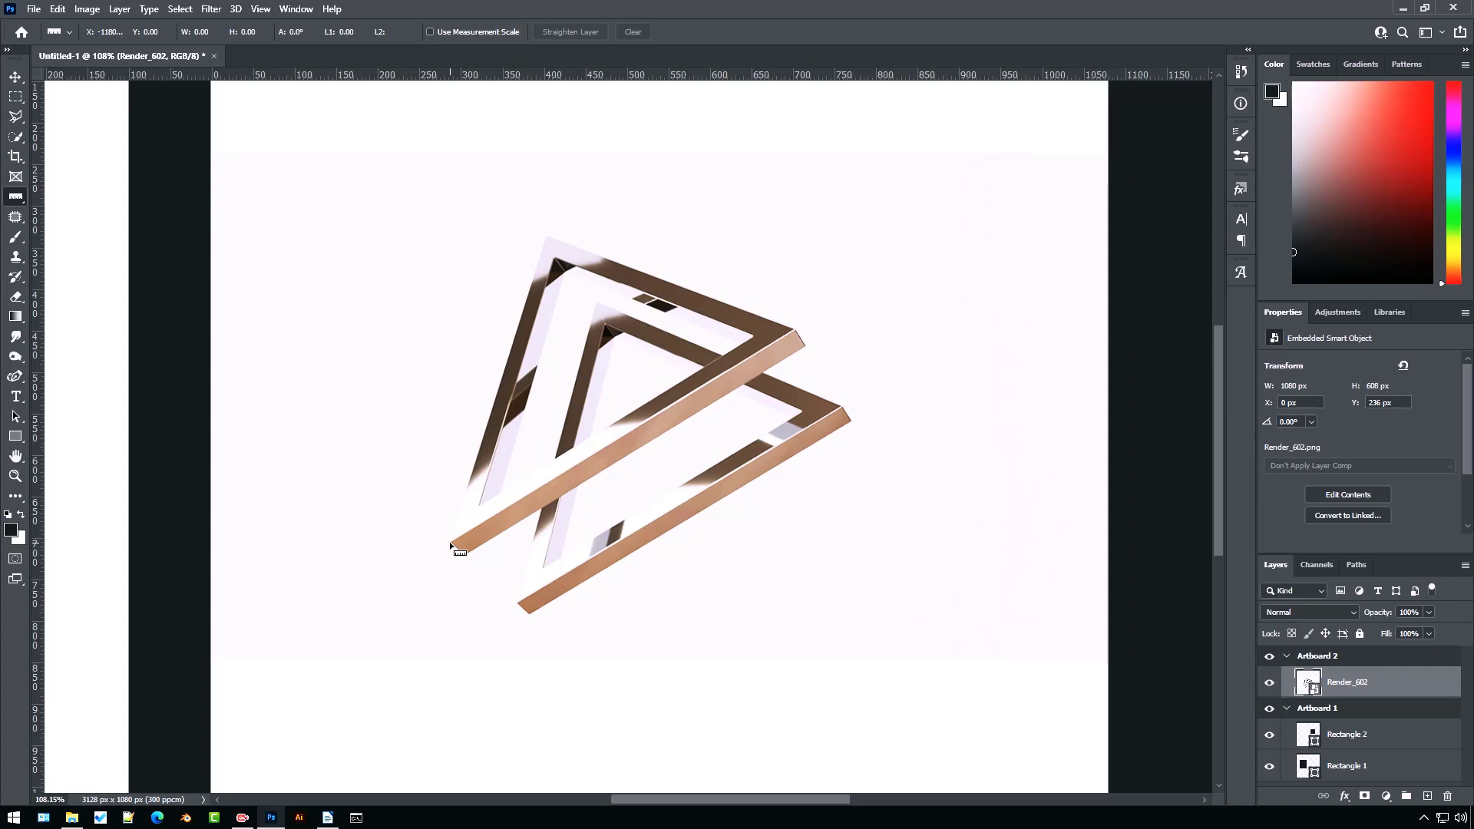
pyautogui.moveTo(449, 542); pyautogui.dragTo(795, 331)
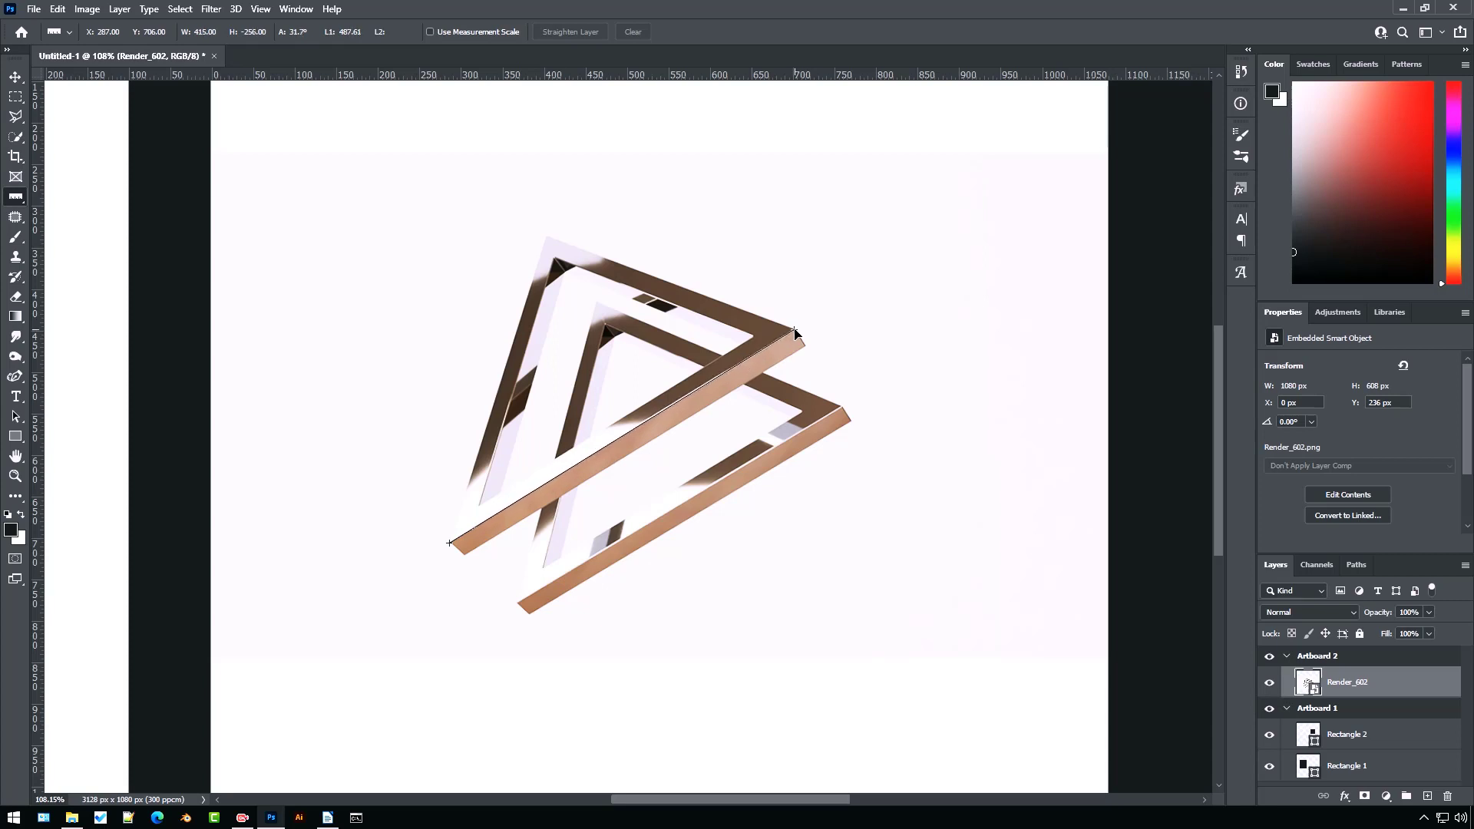
pyautogui.moveTo(795, 331); pyautogui.dragTo(794, 329)
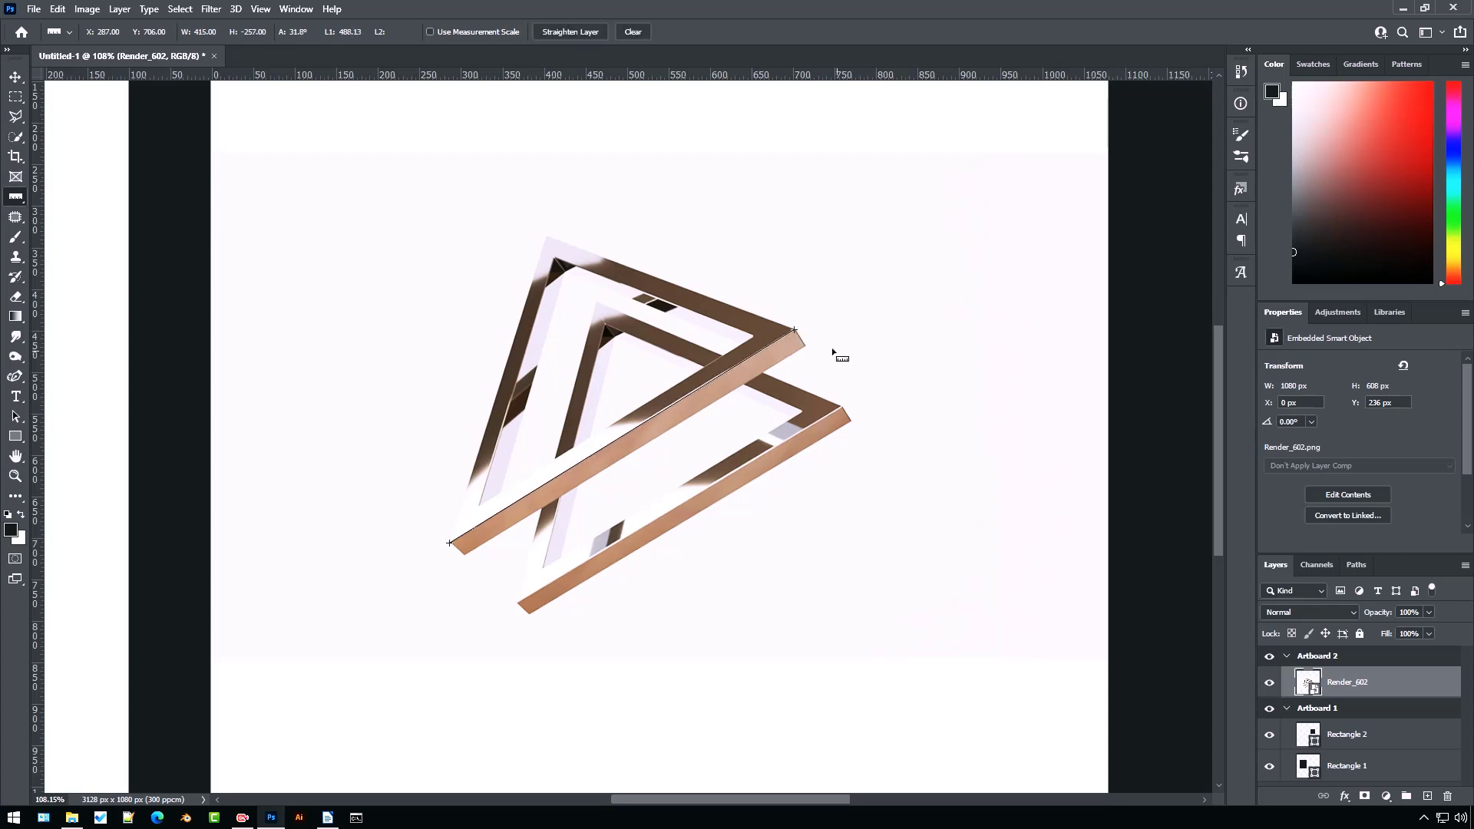
pyautogui.click(554, 31)
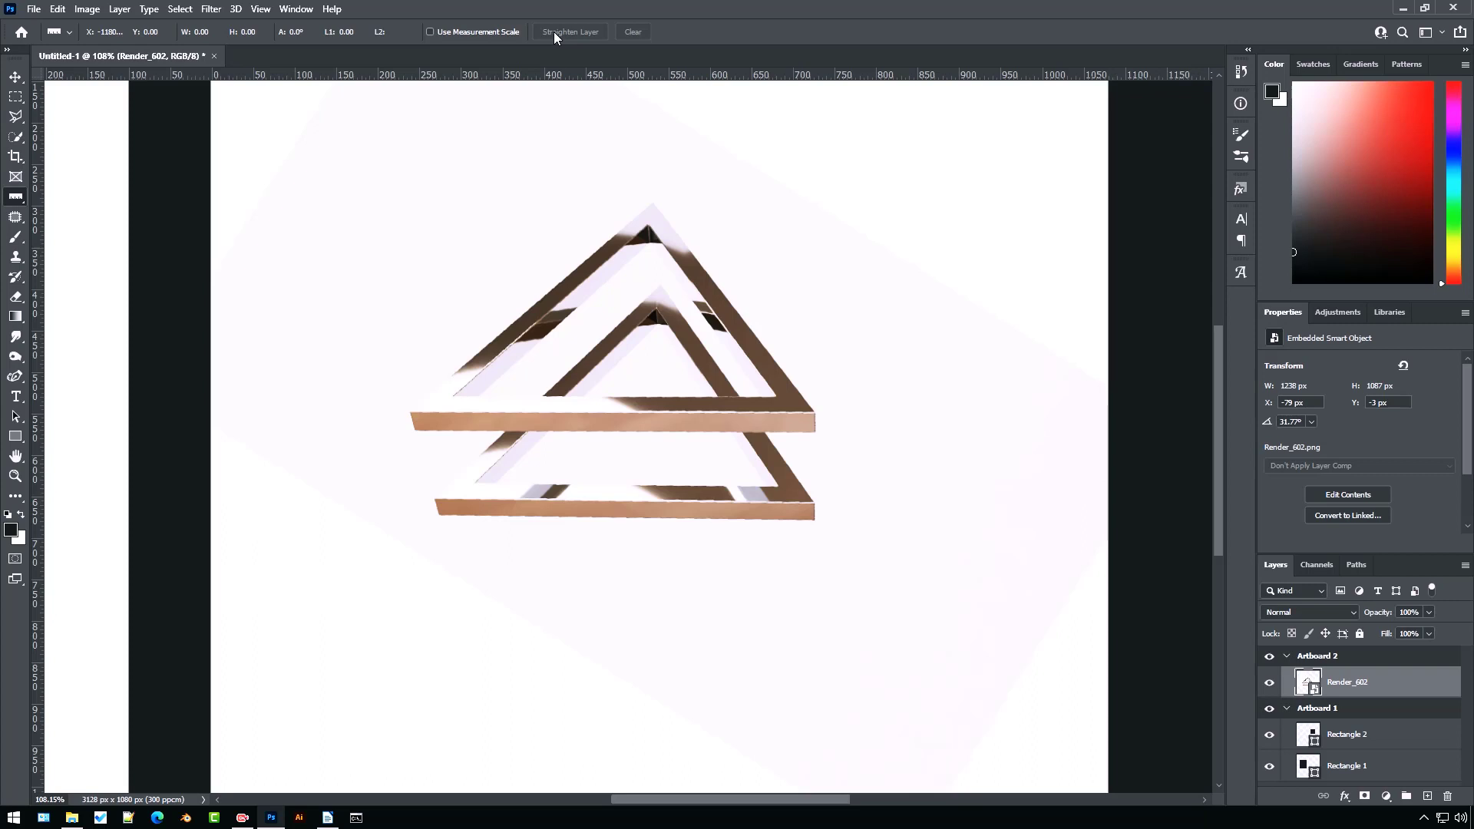
pyautogui.hotkey('ctrl', 'z')
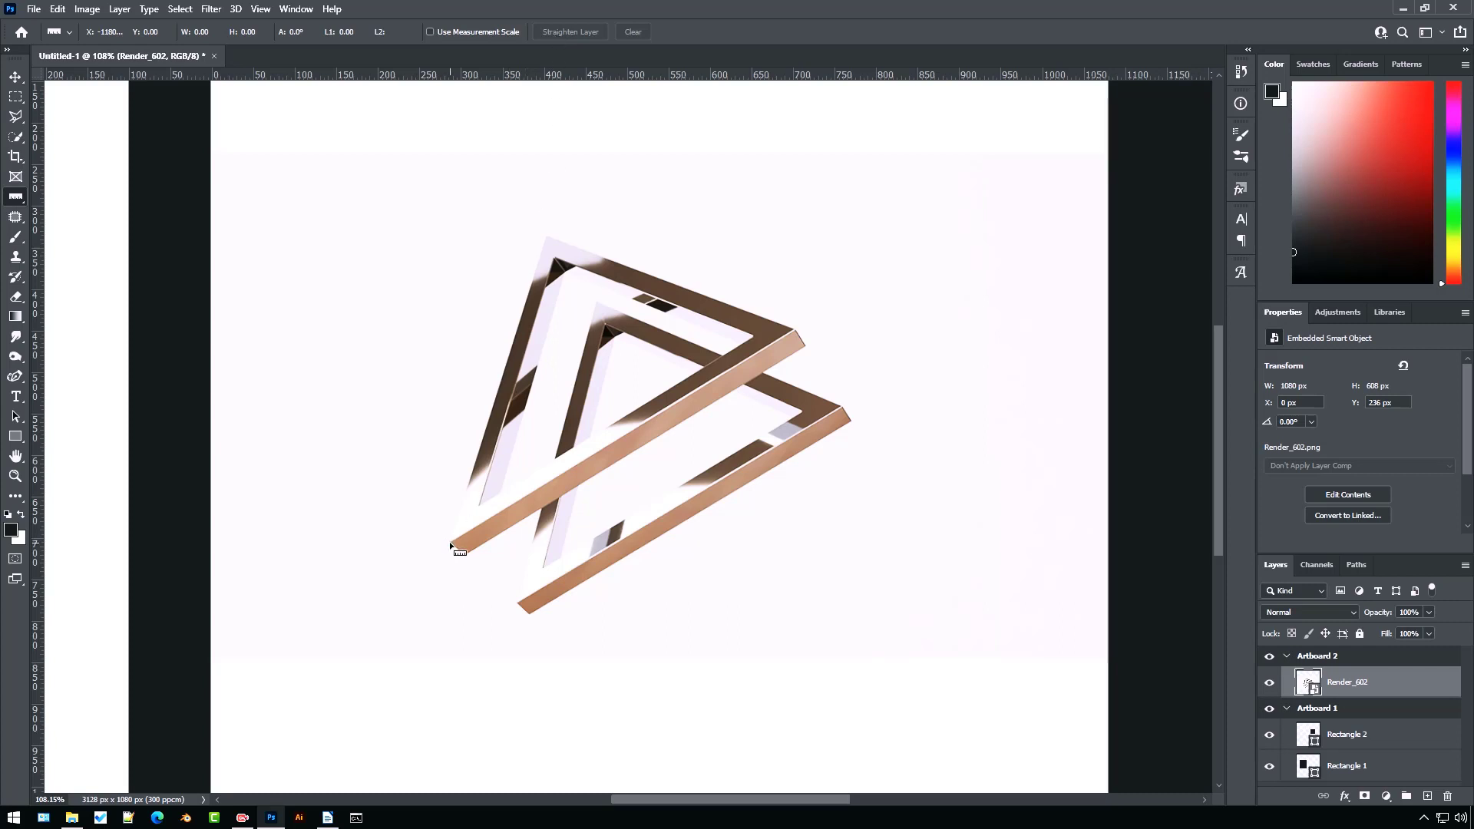
# Draw a ruler line along the front bar and open the Arbitrary canvas rotation dialog, then cancel it
pyautogui.moveTo(450, 542); pyautogui.dragTo(794, 332)
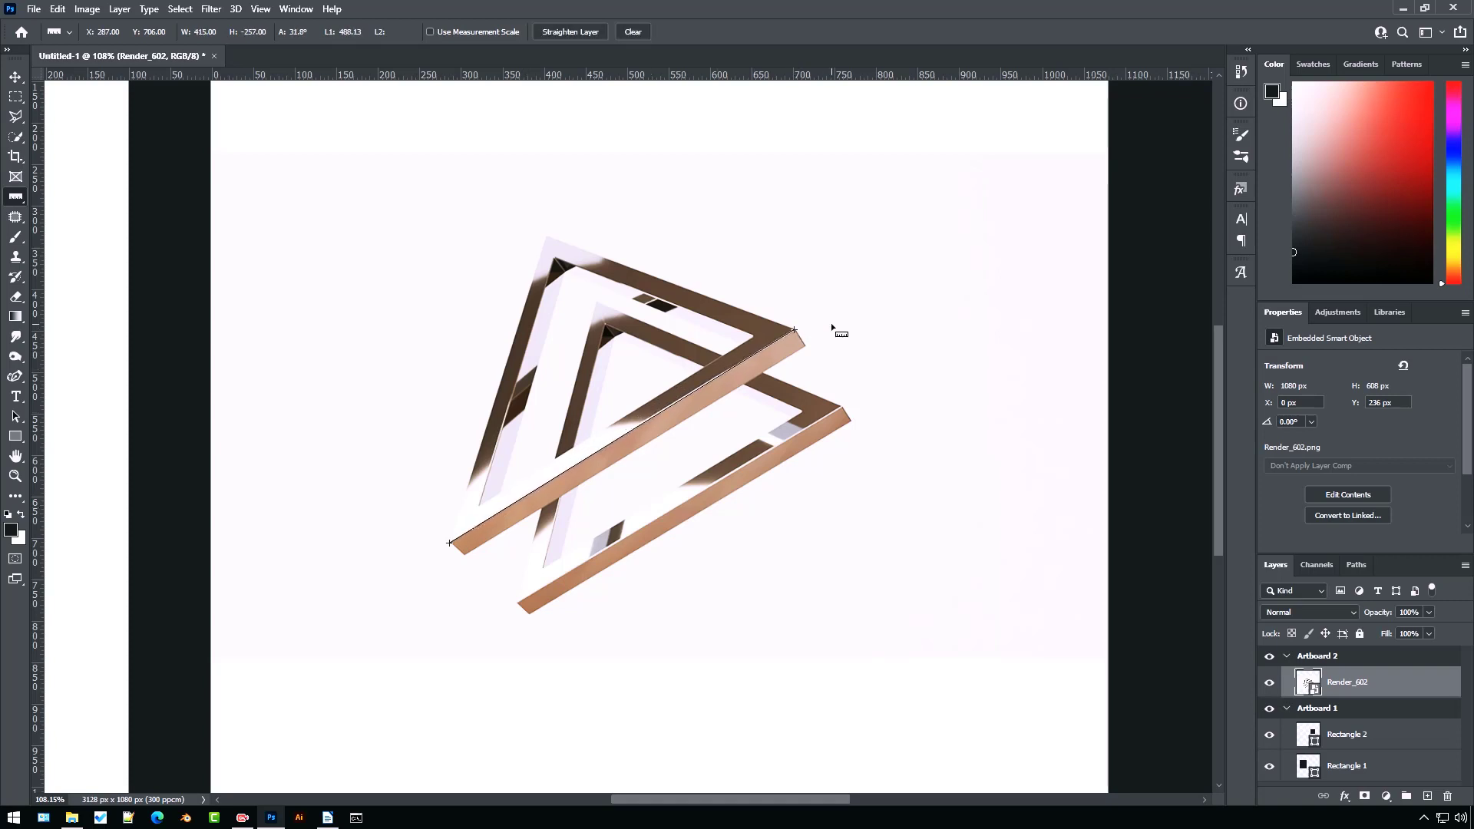
pyautogui.click(88, 9)
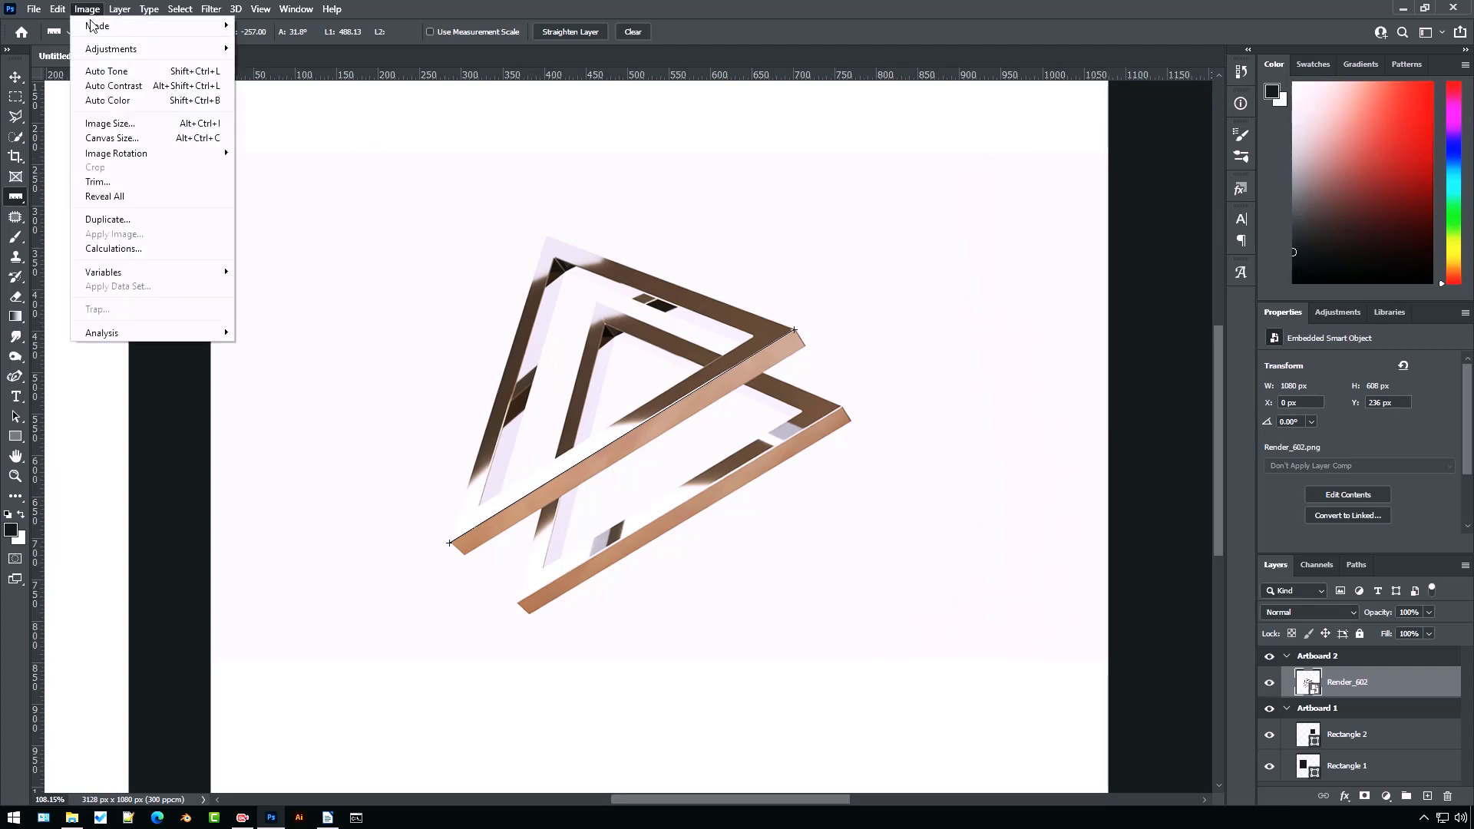
pyautogui.moveTo(173, 156)
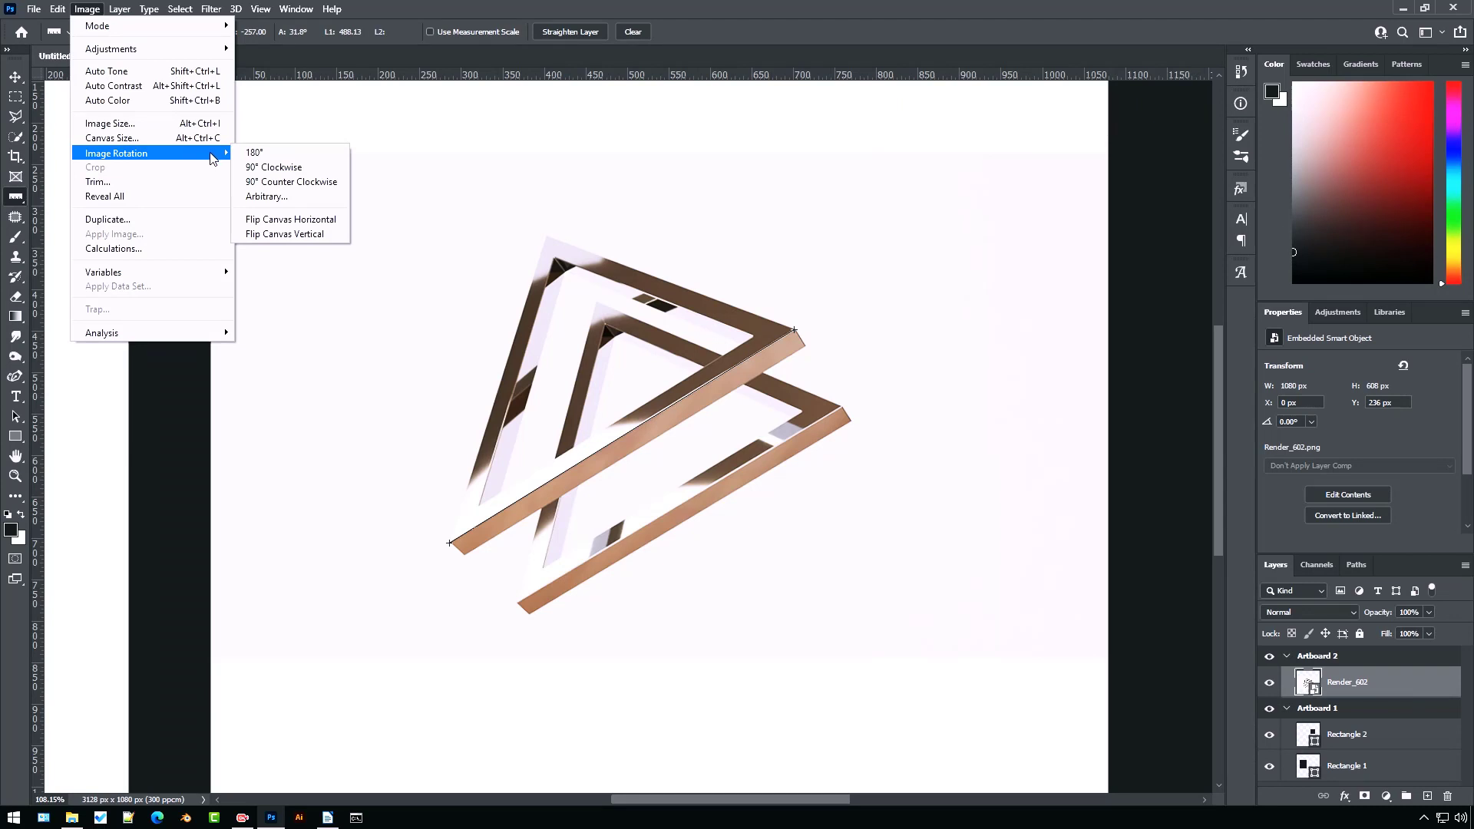
pyautogui.click(298, 199)
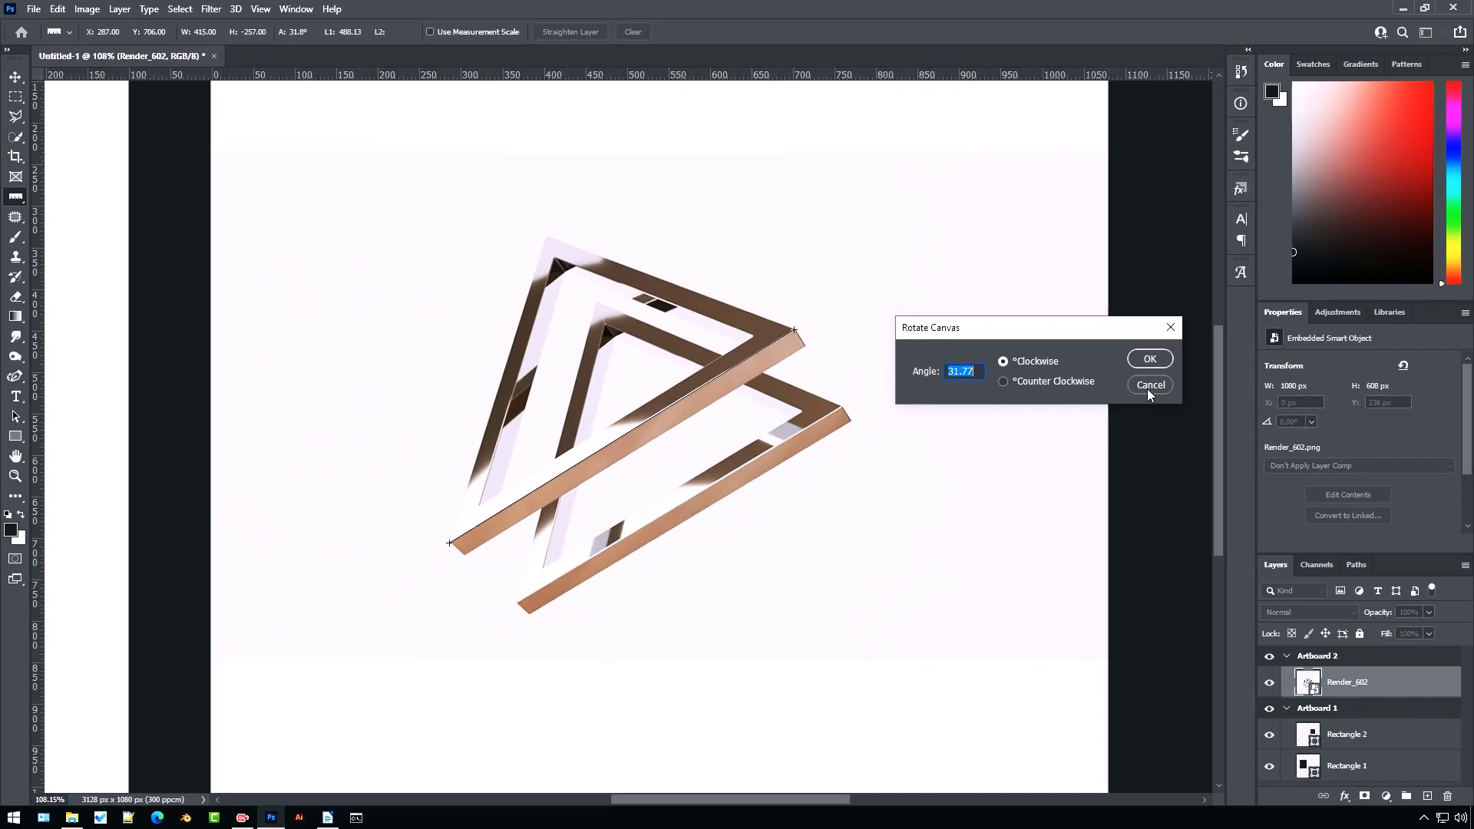
pyautogui.click(1018, 376)
pyautogui.click(1147, 389)
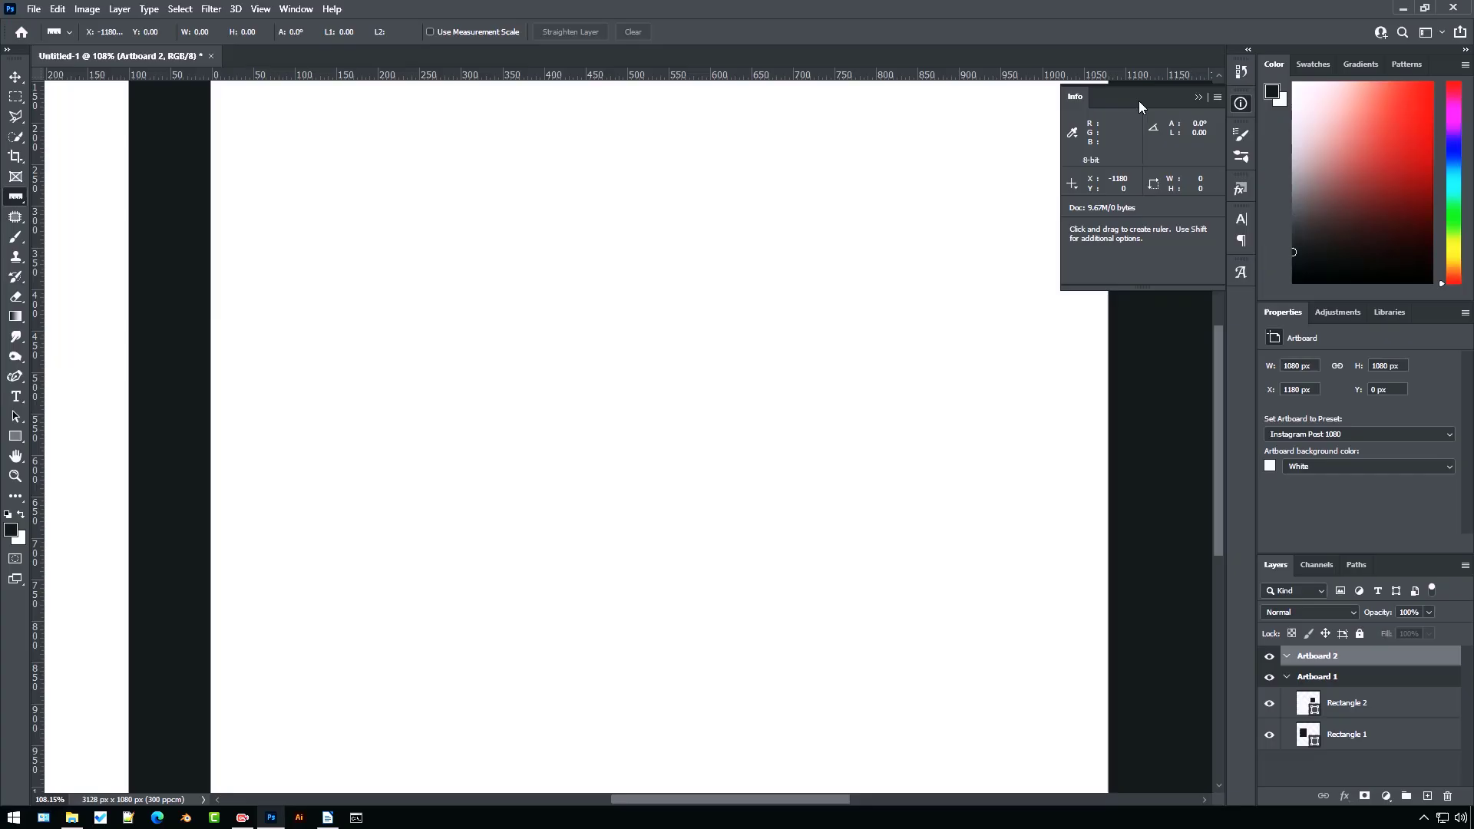
# Move the Info panel beside the canvas and draw a diagonal ruler line about 386 × 227 px on the empty artboard
pyautogui.moveTo(1139, 99); pyautogui.dragTo(132, 100)
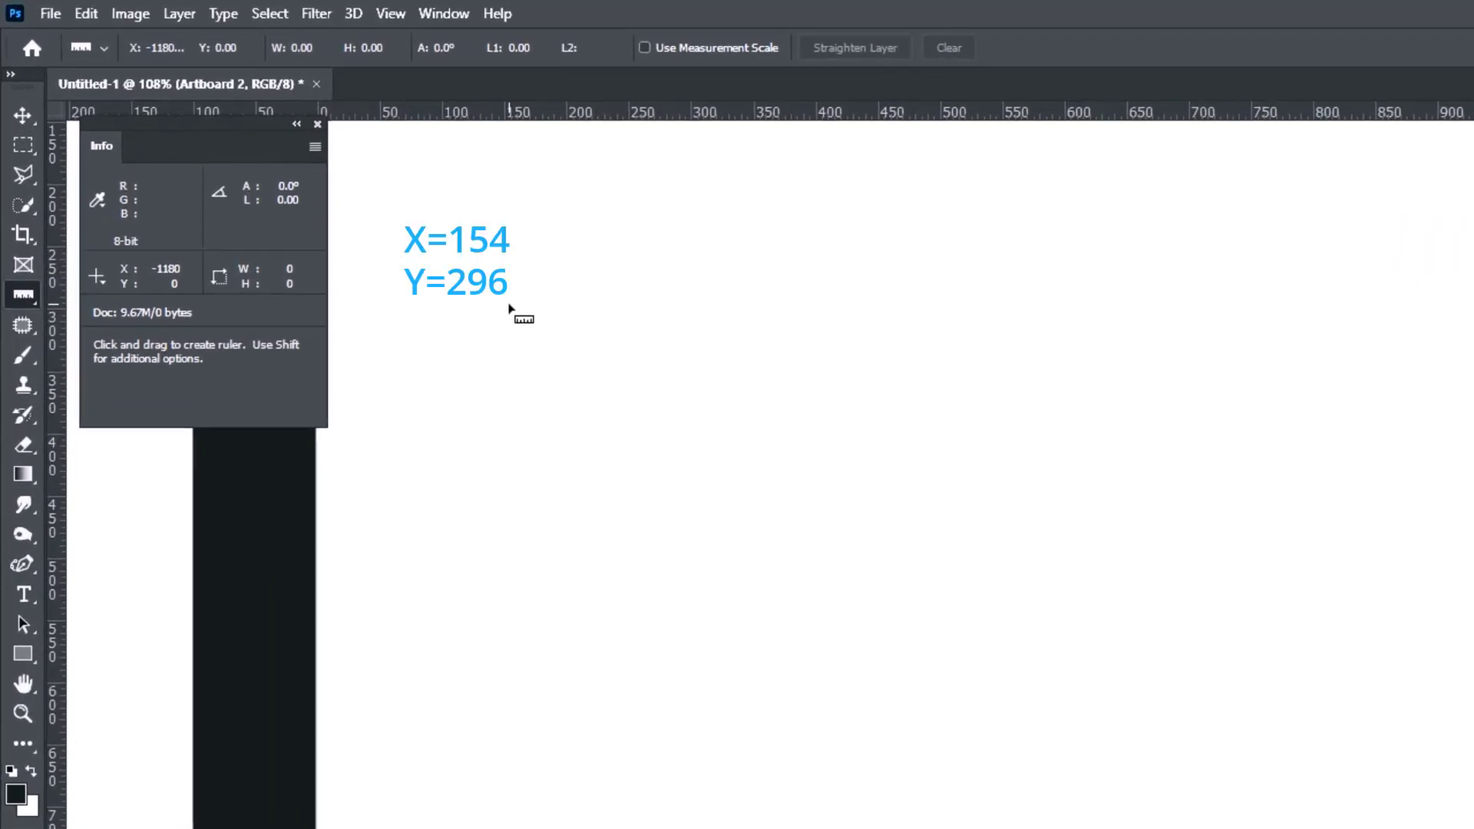
pyautogui.moveTo(508, 305); pyautogui.dragTo(990, 586)
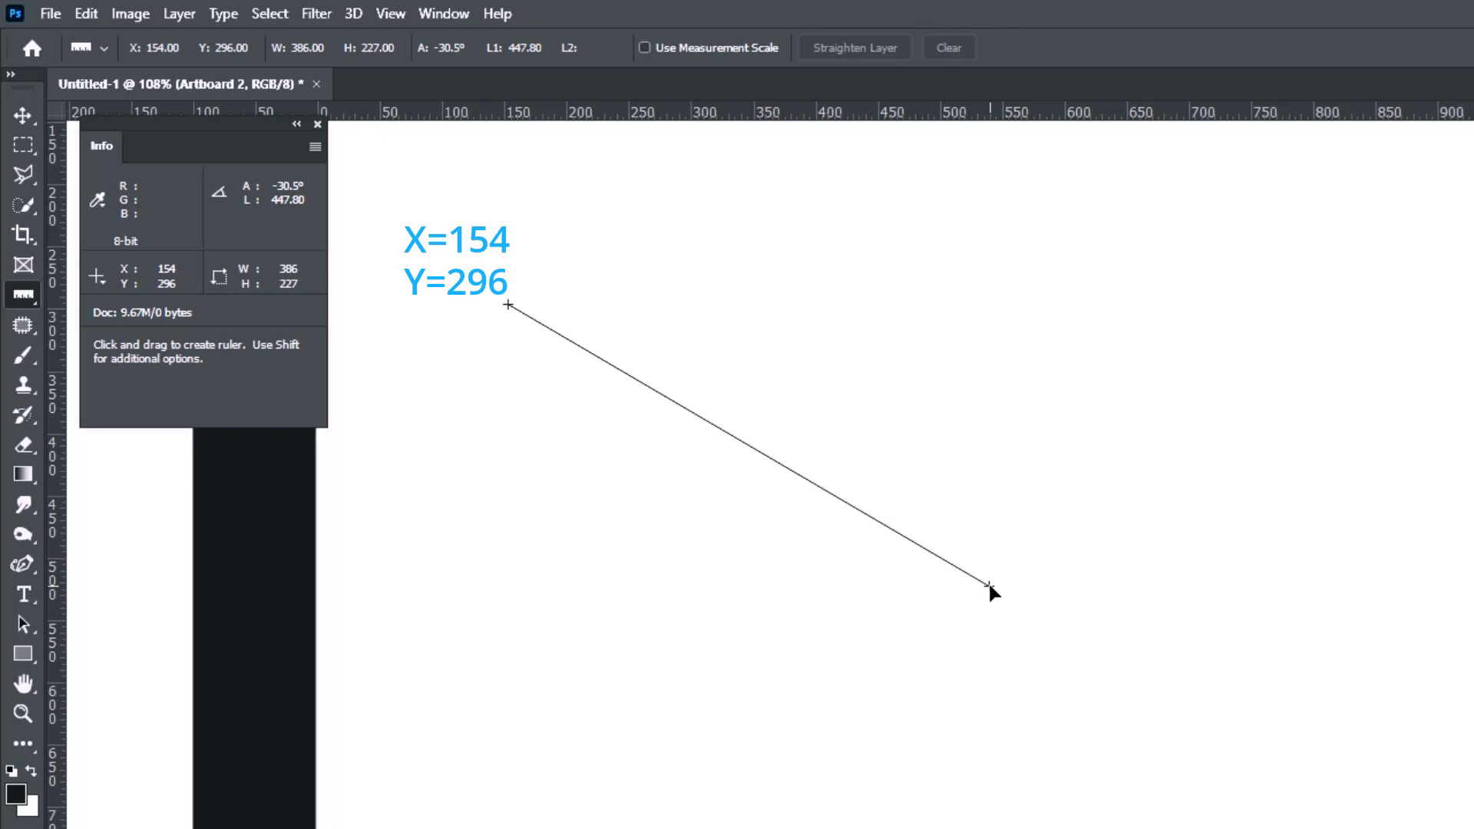
pyautogui.moveTo(989, 587); pyautogui.dragTo(990, 588)
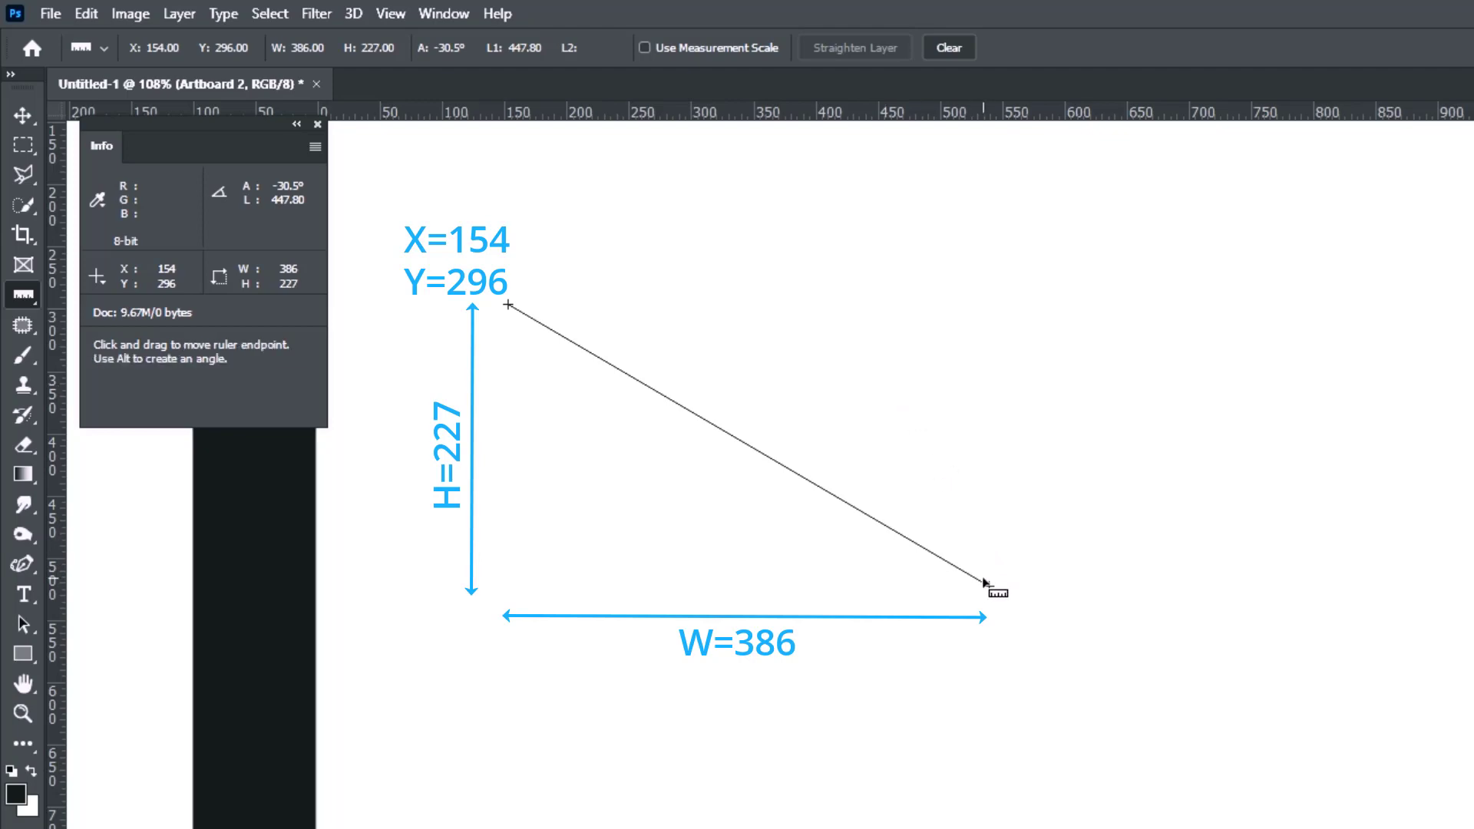
# Add a second ruler arm from the line's lower end up to the right to measure an angle
pyautogui.press('alt')
pyautogui.moveTo(991, 588)
pyautogui.mouseDown()
pyautogui.moveTo(1089, 301)
pyautogui.moveTo(1082, 248)
pyautogui.moveTo(1058, 224)
pyautogui.moveTo(1077, 228)
pyautogui.mouseUp()
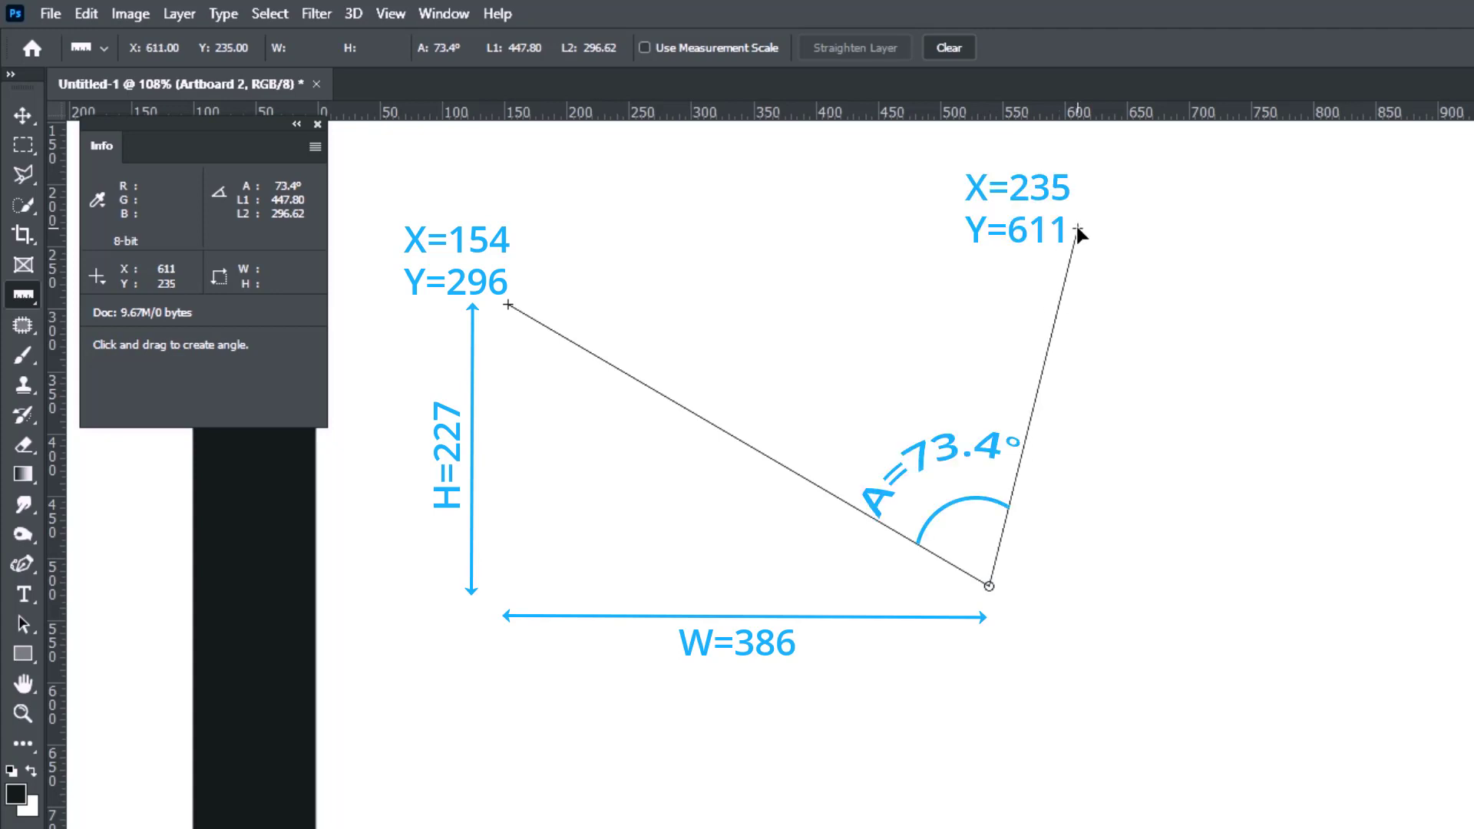